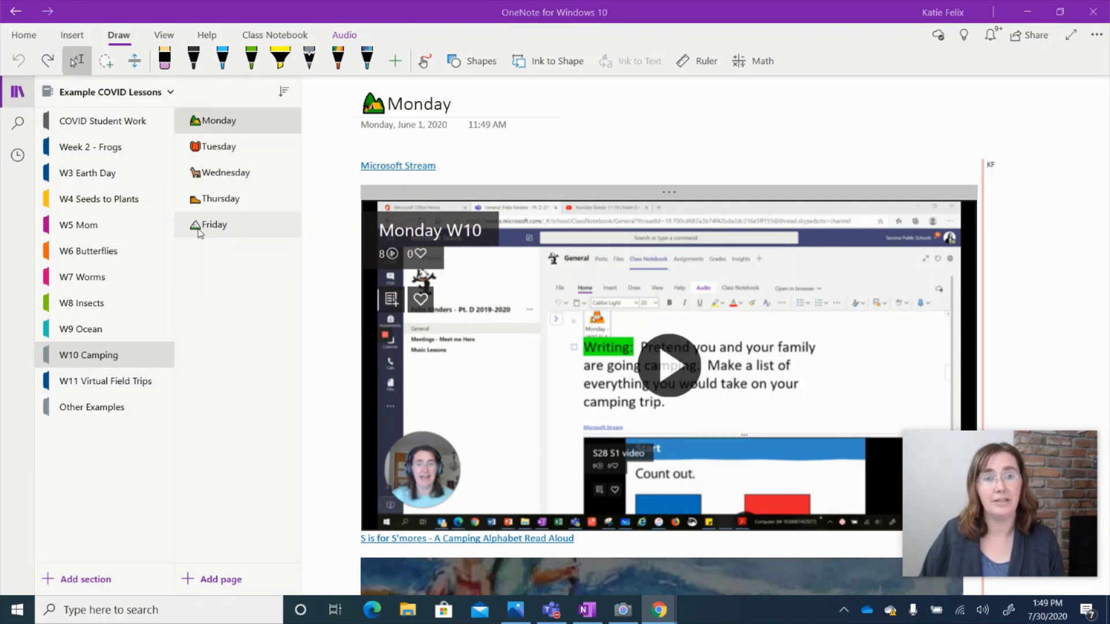
- Play the S is for S'mores read-aloud video, pause it, then move down to the Writing task
{"action": "scroll", "coordinate": [685, 145], "scroll_direction": "down", "scroll_amount": 2}
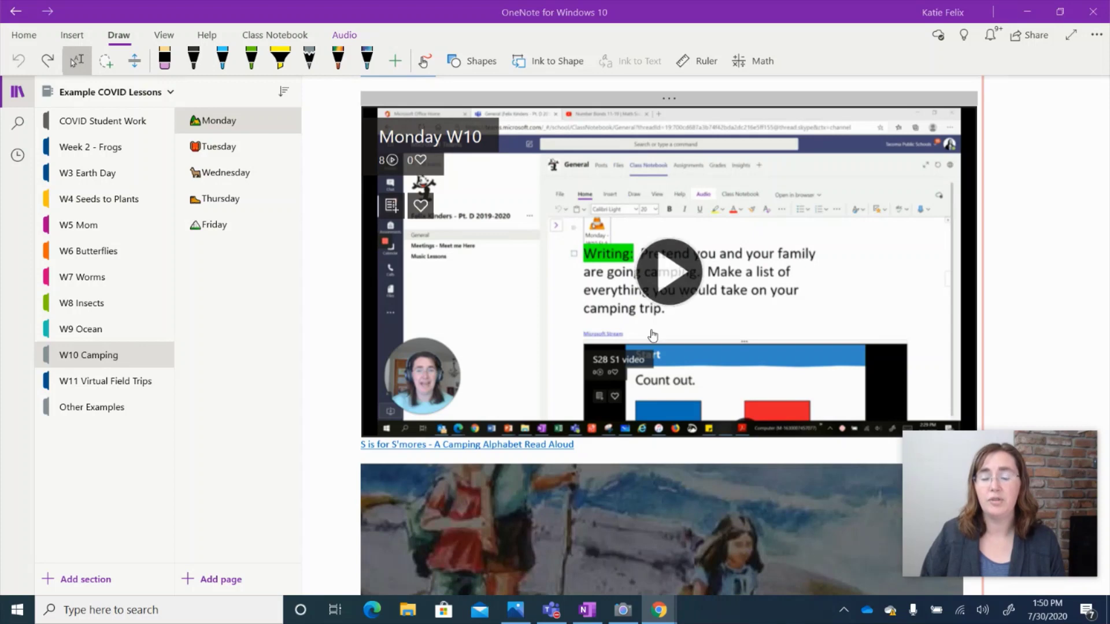
{"action": "scroll", "coordinate": [1012, 323], "scroll_direction": "down", "scroll_amount": 5}
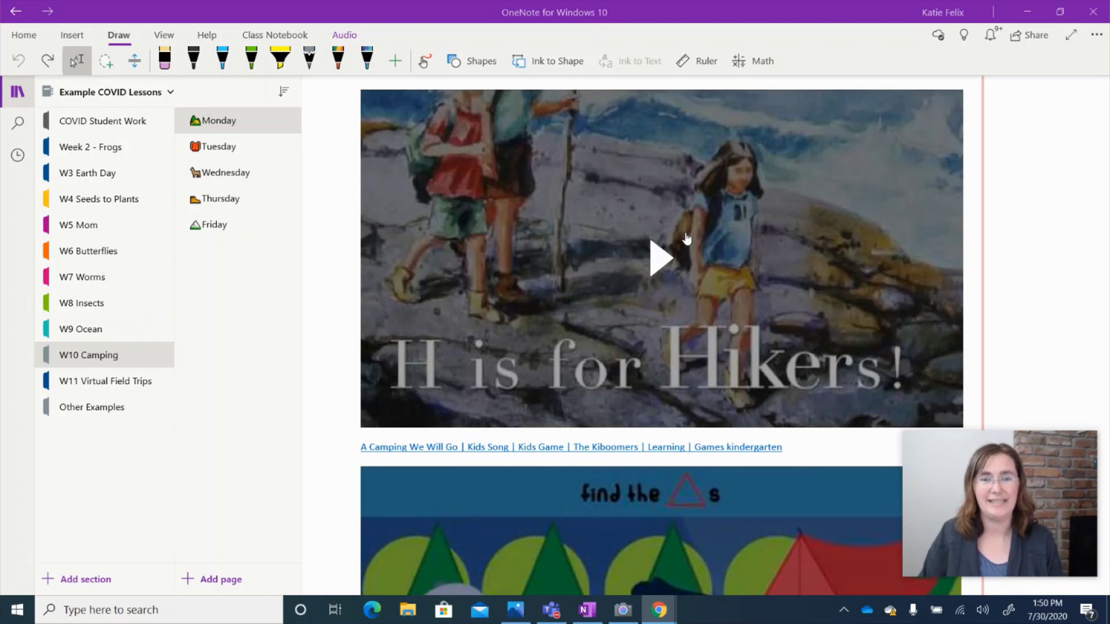
{"action": "left_click", "coordinate": [657, 261]}
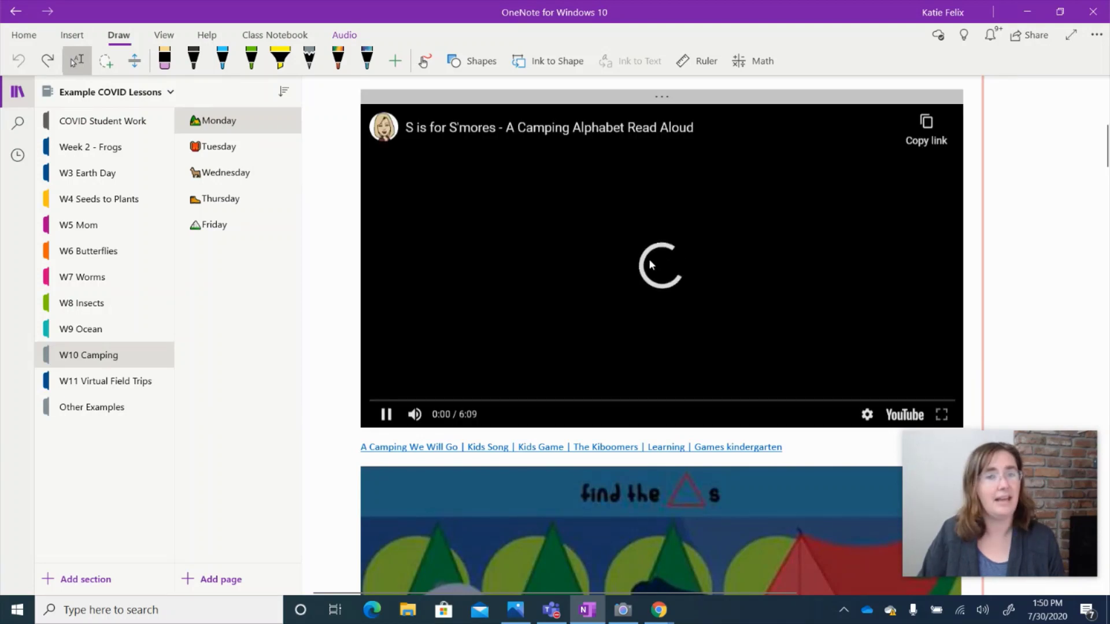
{"action": "left_click", "coordinate": [386, 414]}
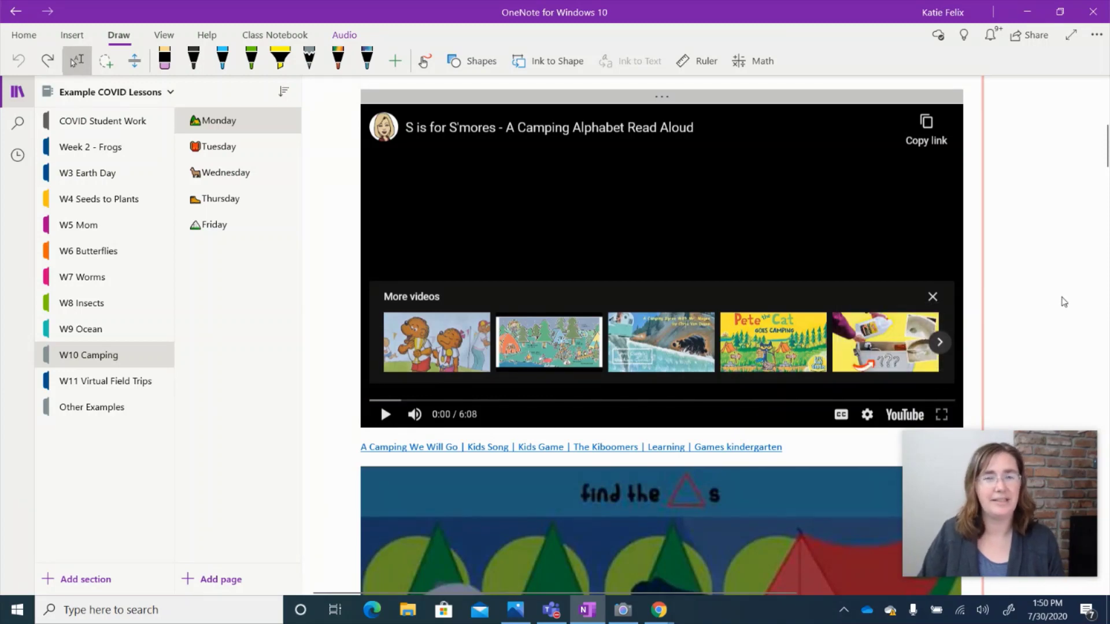
{"action": "scroll", "coordinate": [1062, 303], "scroll_direction": "down", "scroll_amount": 8}
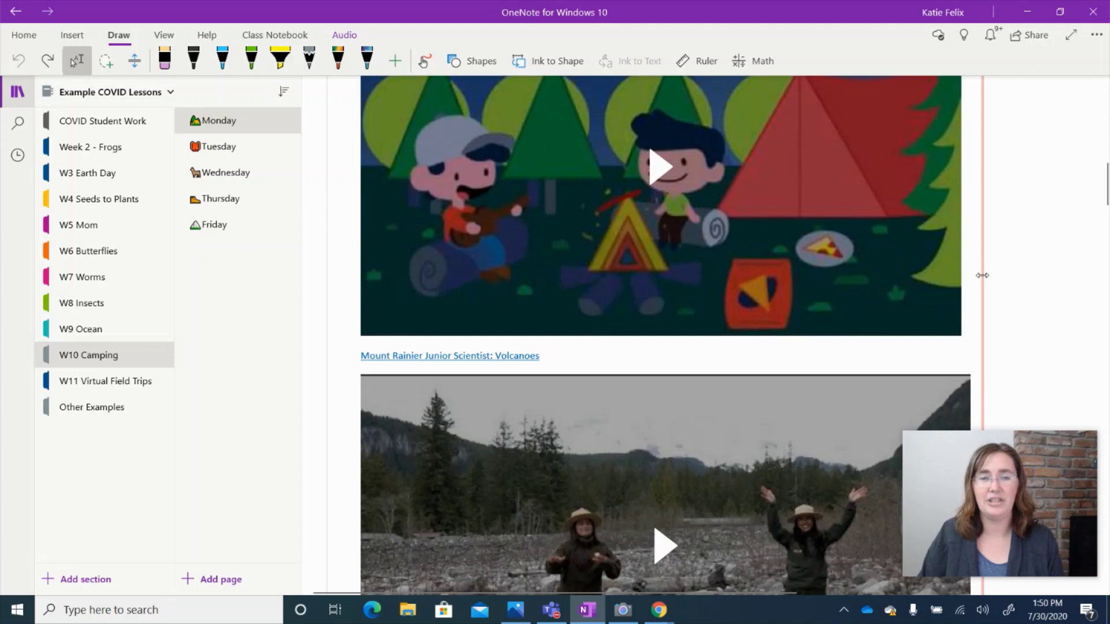
{"action": "scroll", "coordinate": [977, 278], "scroll_direction": "up", "scroll_amount": 3}
{"action": "scroll", "coordinate": [981, 279], "scroll_direction": "down", "scroll_amount": 1}
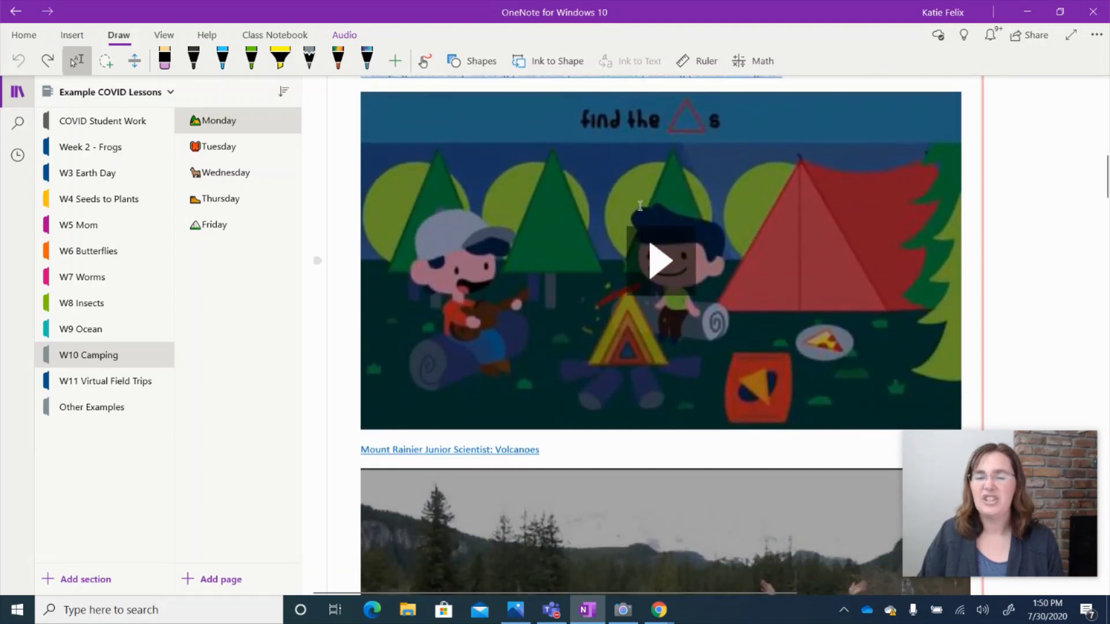
{"action": "scroll", "coordinate": [710, 289], "scroll_direction": "down", "scroll_amount": 2}
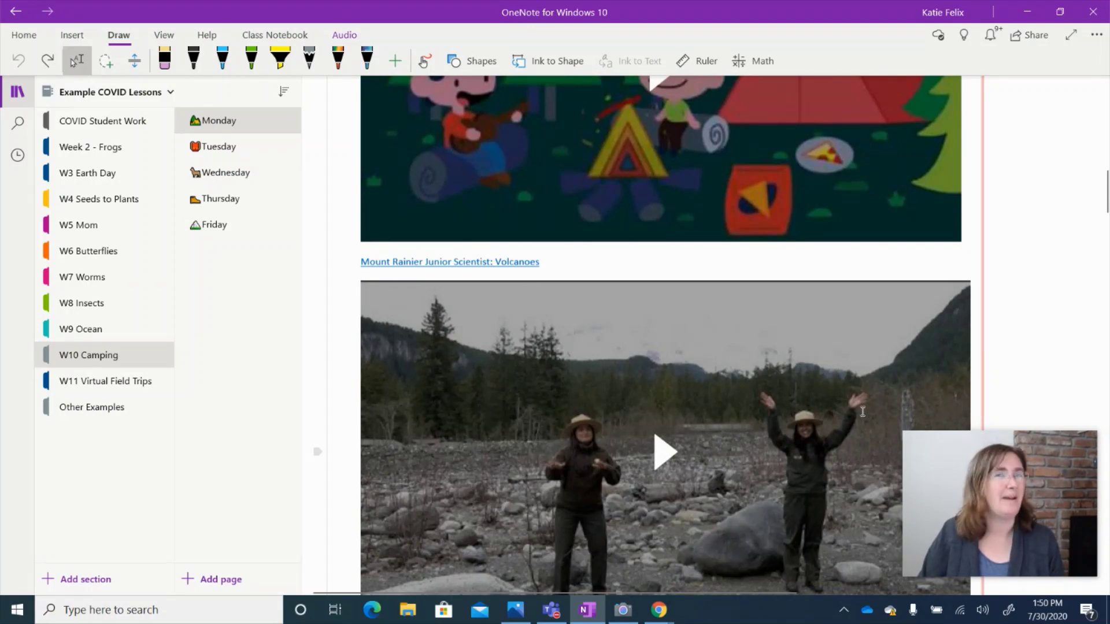
{"action": "scroll", "coordinate": [810, 405], "scroll_direction": "down", "scroll_amount": 5}
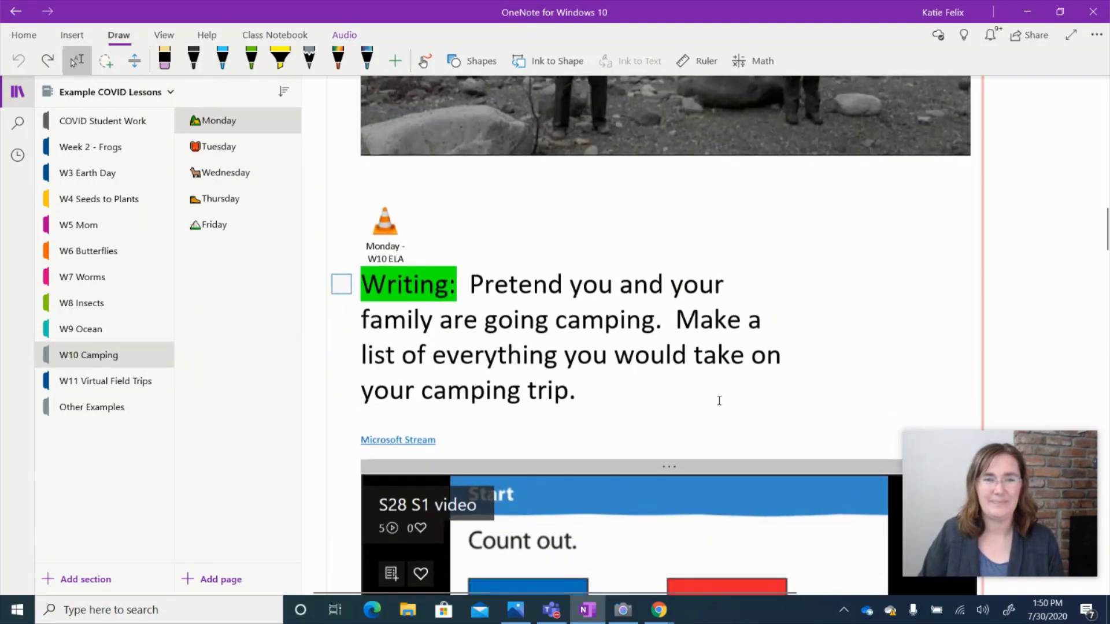
- Bring up playback for the Monday - W10 ELA audio clip, then move down to the Lesson 28 worksheet
{"action": "left_click", "coordinate": [386, 226]}
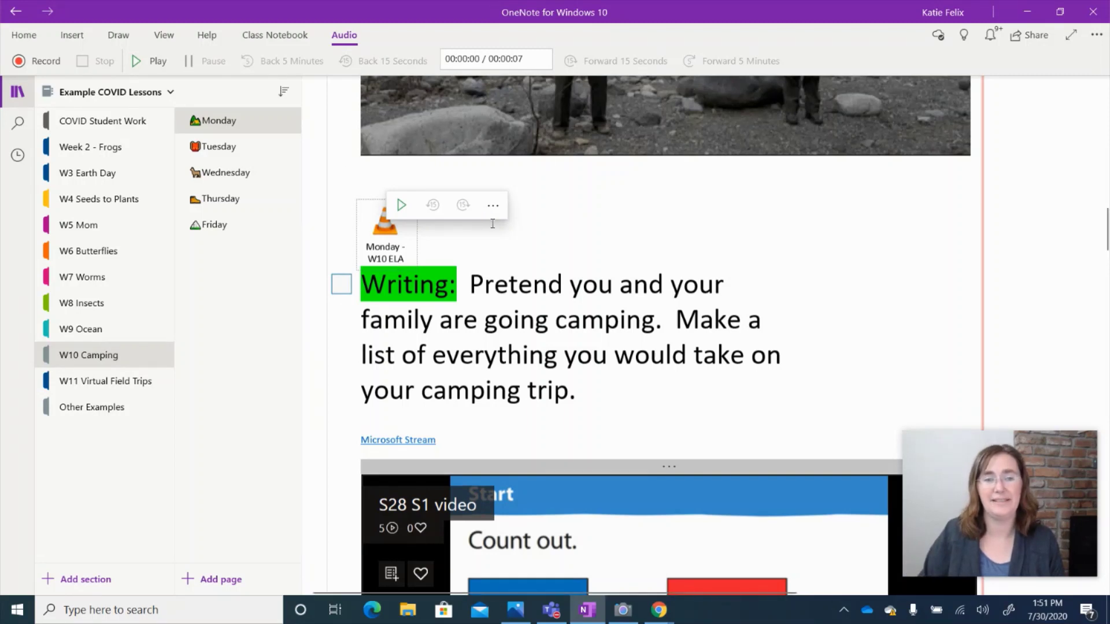
{"action": "scroll", "coordinate": [611, 260], "scroll_direction": "down", "scroll_amount": 3}
{"action": "scroll", "coordinate": [611, 260], "scroll_direction": "down", "scroll_amount": 5}
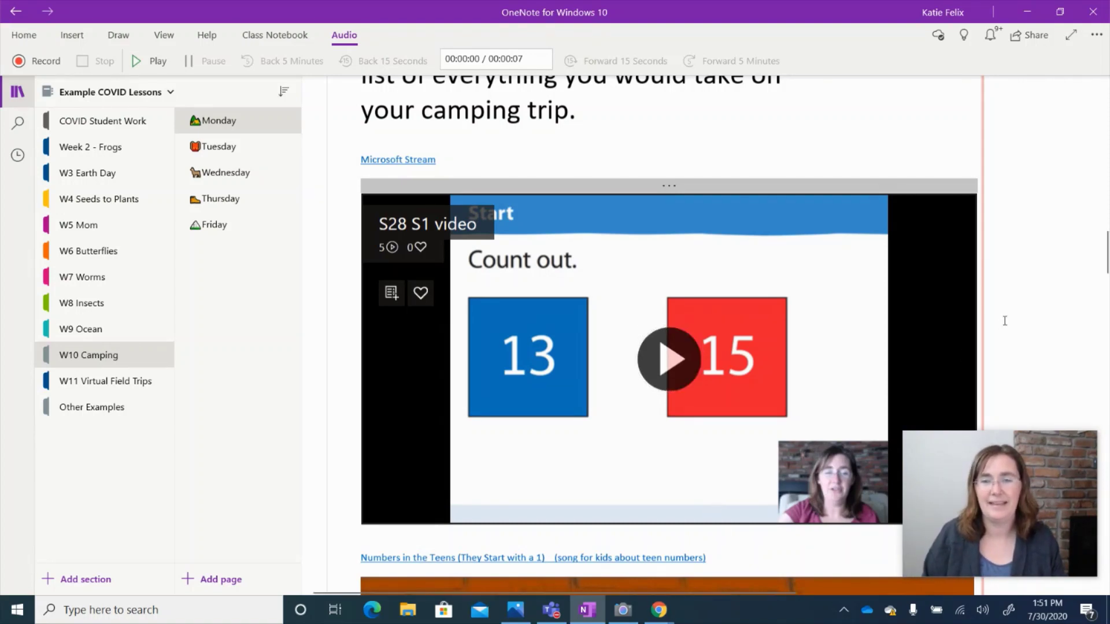
{"action": "scroll", "coordinate": [1006, 325], "scroll_direction": "down", "scroll_amount": 6}
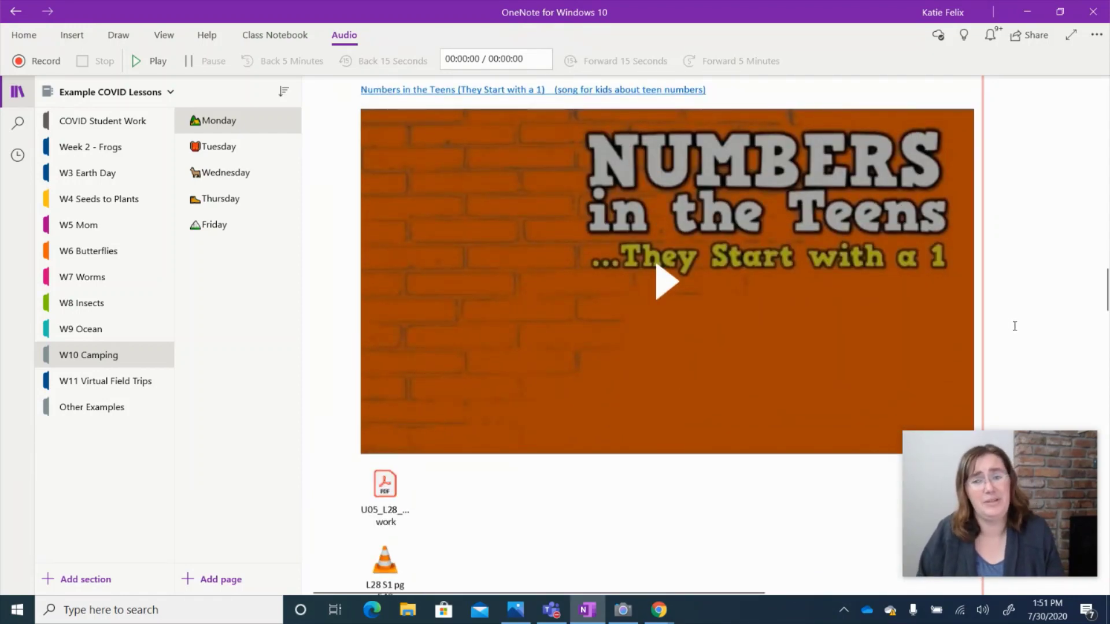
{"action": "scroll", "coordinate": [1012, 325], "scroll_direction": "down", "scroll_amount": 3}
{"action": "scroll", "coordinate": [1013, 324], "scroll_direction": "down", "scroll_amount": 3}
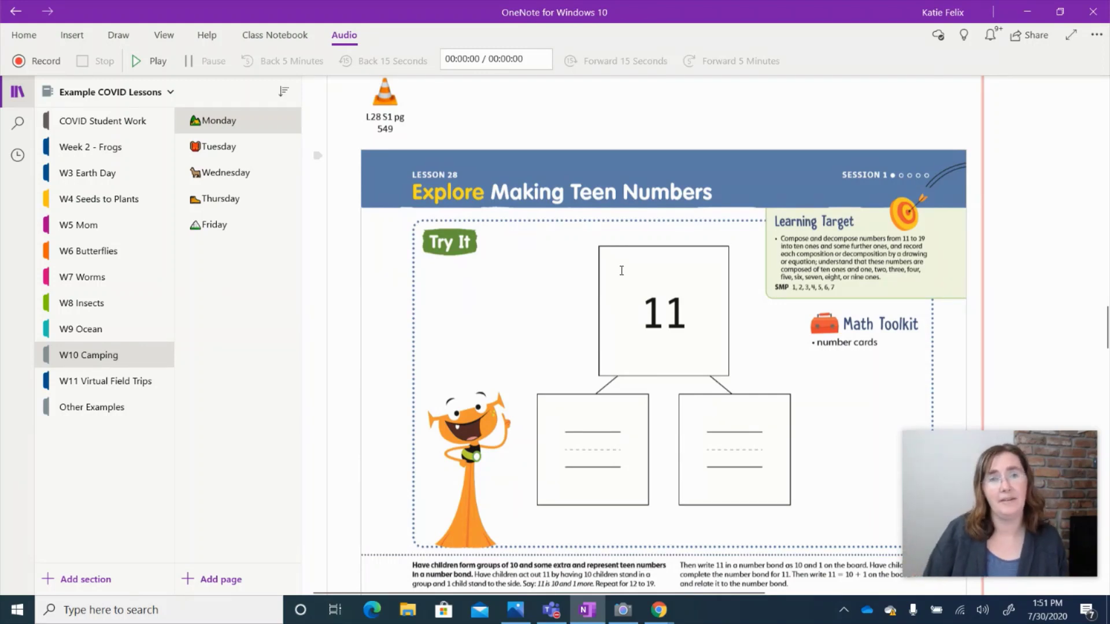
- Dismiss the lesson picture's context menu unchanged and show the Draw tab's inking tools
{"action": "right_click", "coordinate": [546, 174]}
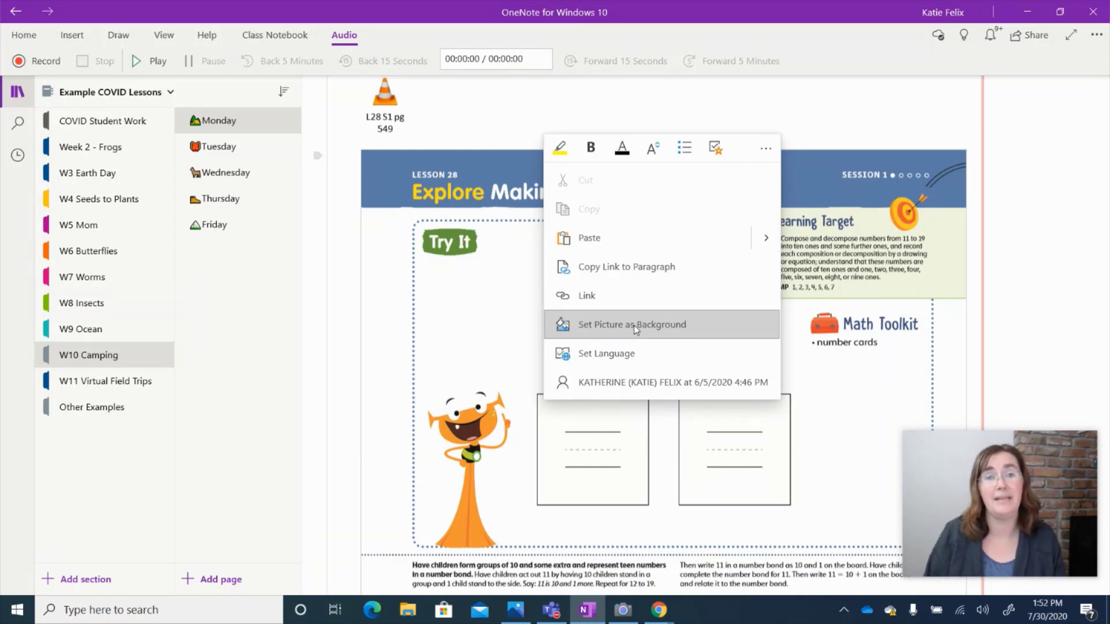
{"action": "left_click", "coordinate": [1037, 244]}
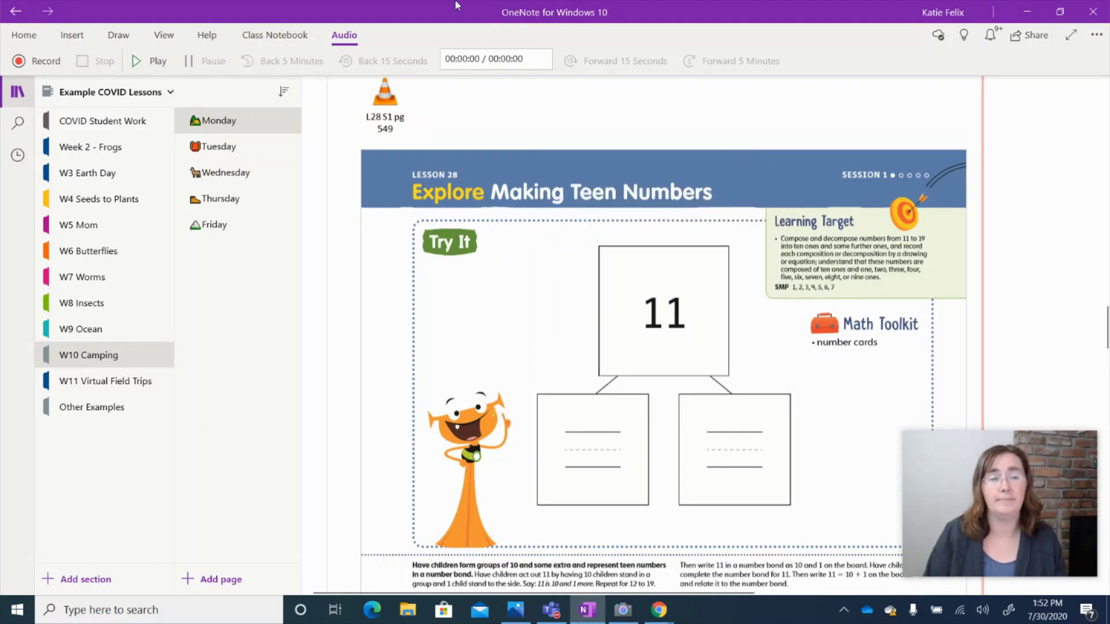
{"action": "left_click", "coordinate": [125, 40]}
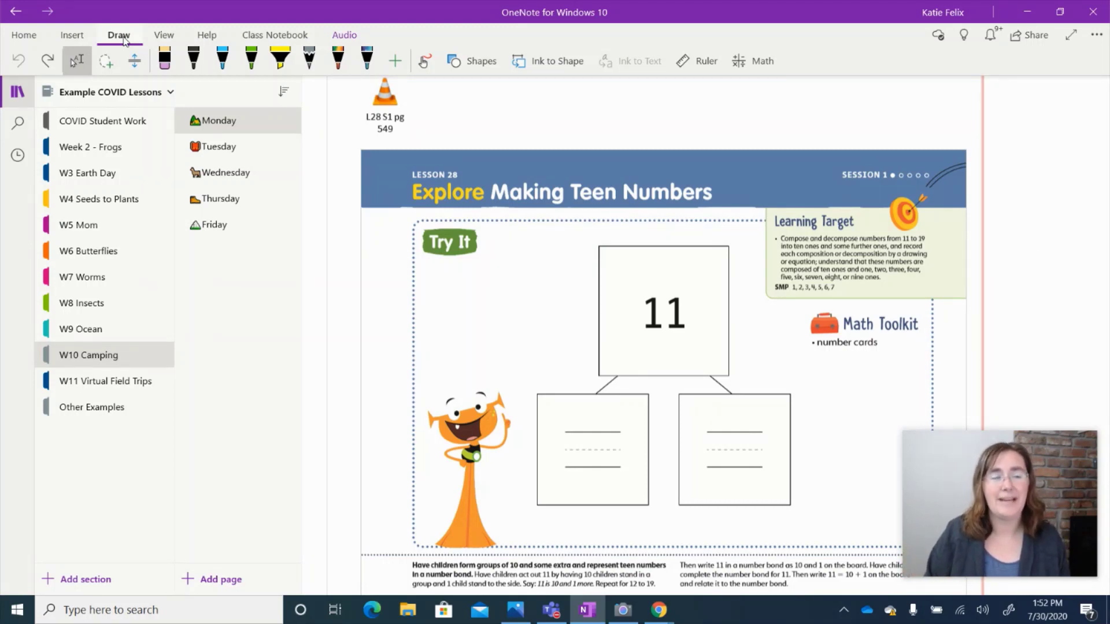
- Handwrite 10 and 1 in the 11 number bond boxes with a touch-enabled pen, then return to Type
{"action": "left_click", "coordinate": [339, 58]}
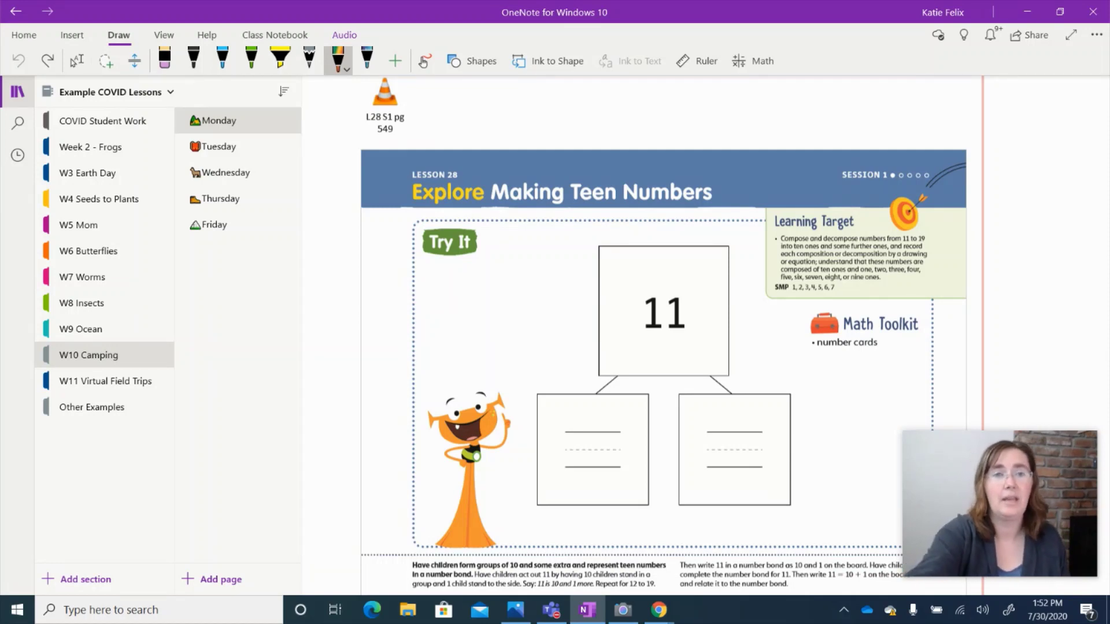
{"action": "left_click", "coordinate": [424, 61]}
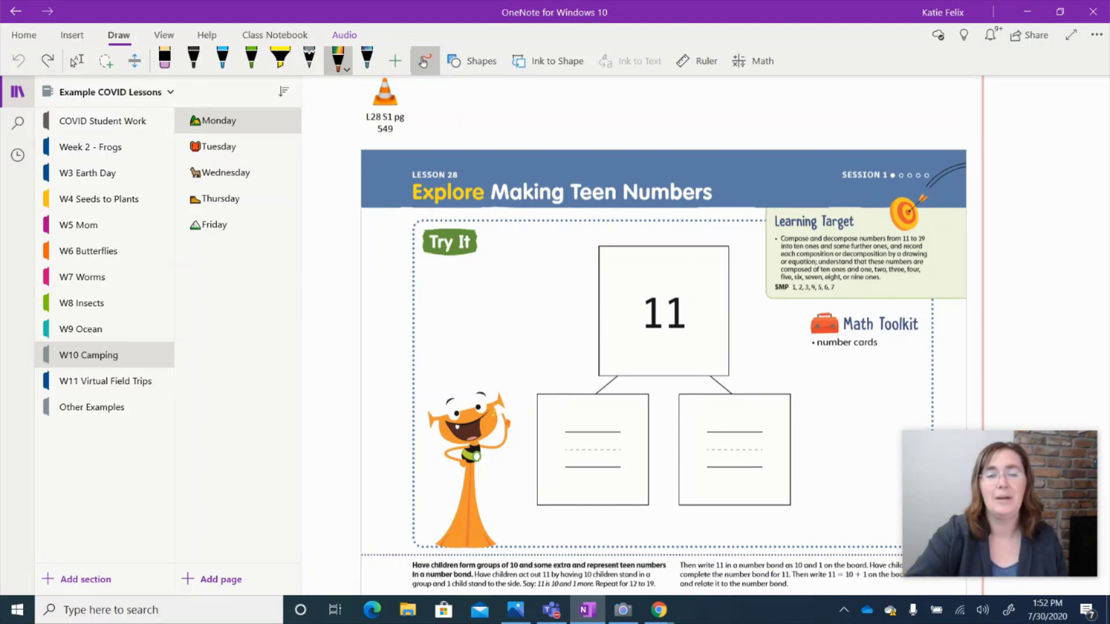
{"action": "left_click_drag", "start_coordinate": [578, 433], "coordinate": [579, 471]}
{"action": "mouse_move", "coordinate": [614, 430]}
{"action": "left_mouse_down"}
{"action": "mouse_move", "coordinate": [628, 448]}
{"action": "mouse_move", "coordinate": [620, 426]}
{"action": "left_mouse_up"}
{"action": "left_click_drag", "start_coordinate": [733, 421], "coordinate": [736, 466]}
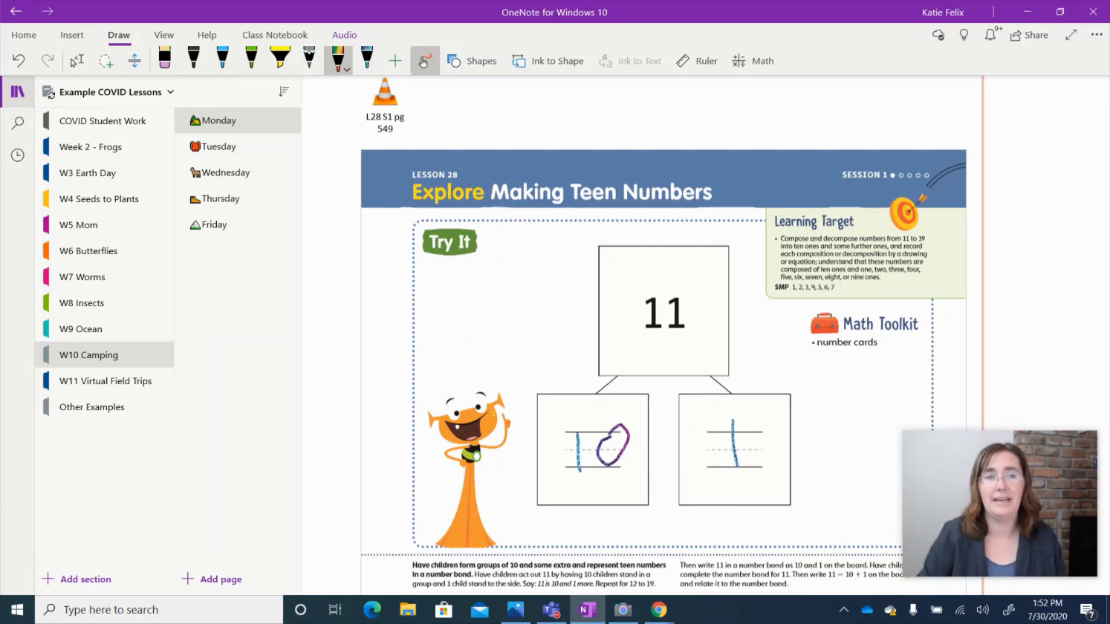
{"action": "left_click", "coordinate": [74, 61]}
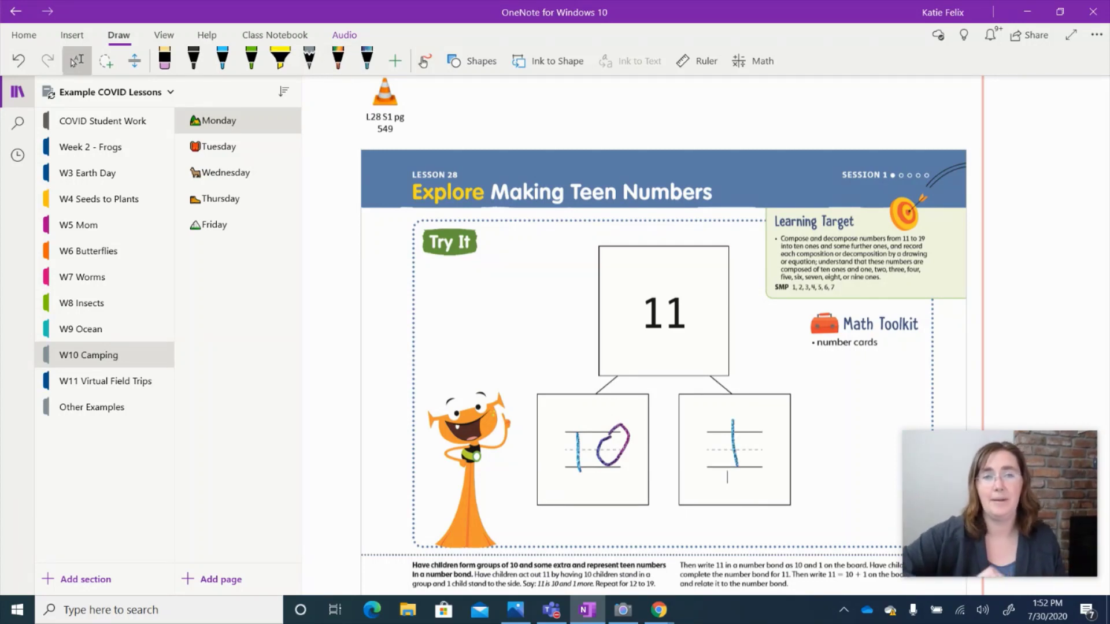
{"action": "scroll", "coordinate": [663, 335], "scroll_direction": "down", "scroll_amount": 10}
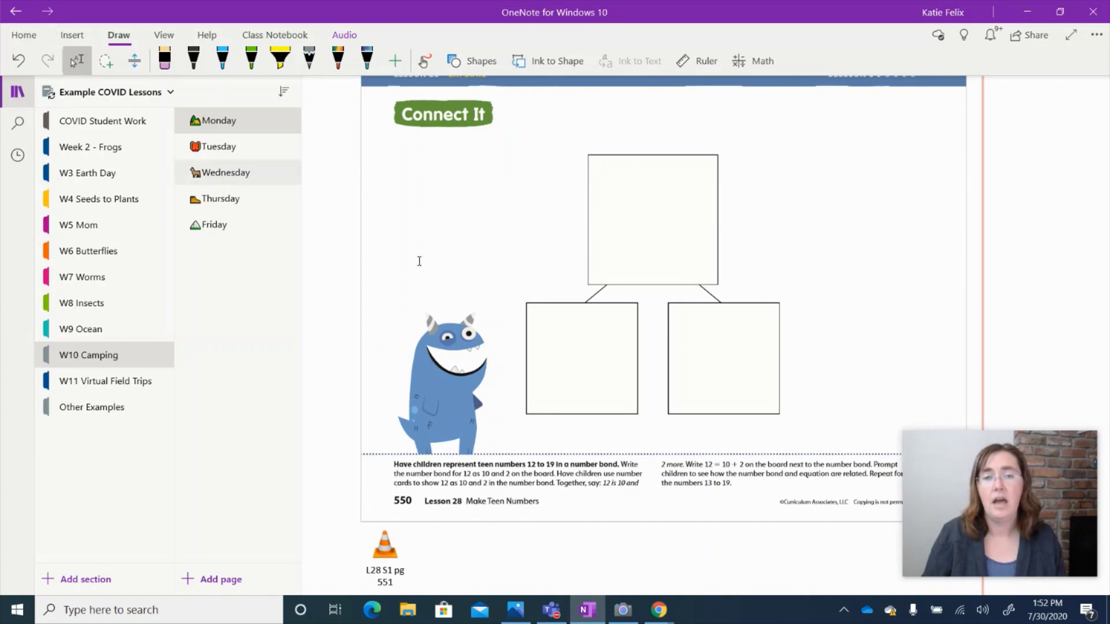
{"action": "scroll", "coordinate": [416, 258], "scroll_direction": "up", "scroll_amount": 12}
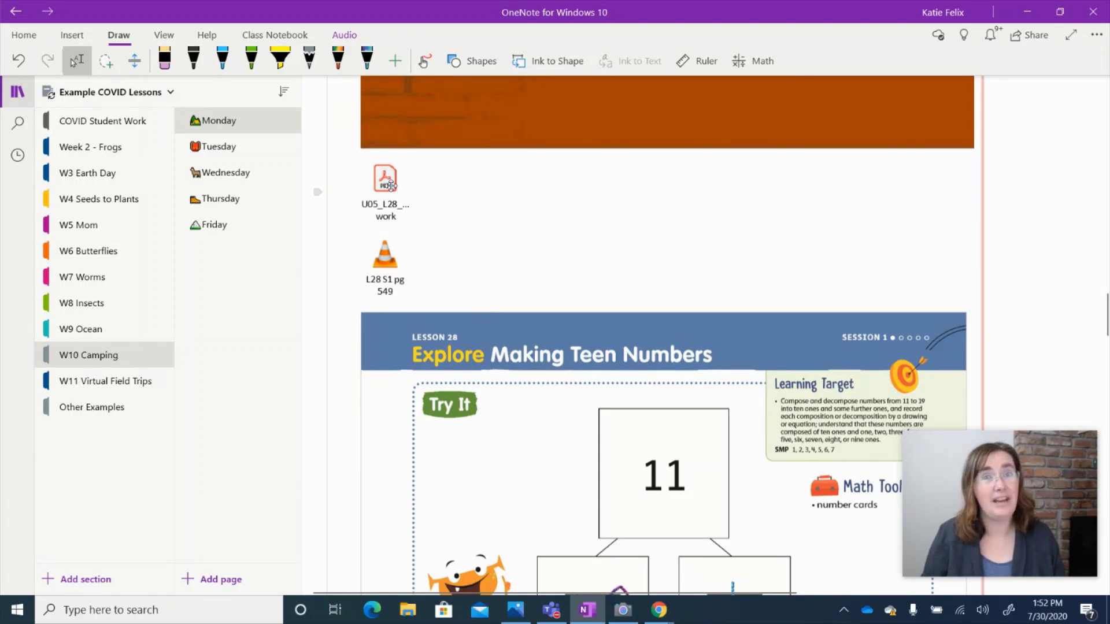
{"action": "scroll", "coordinate": [391, 189], "scroll_direction": "down", "scroll_amount": 6}
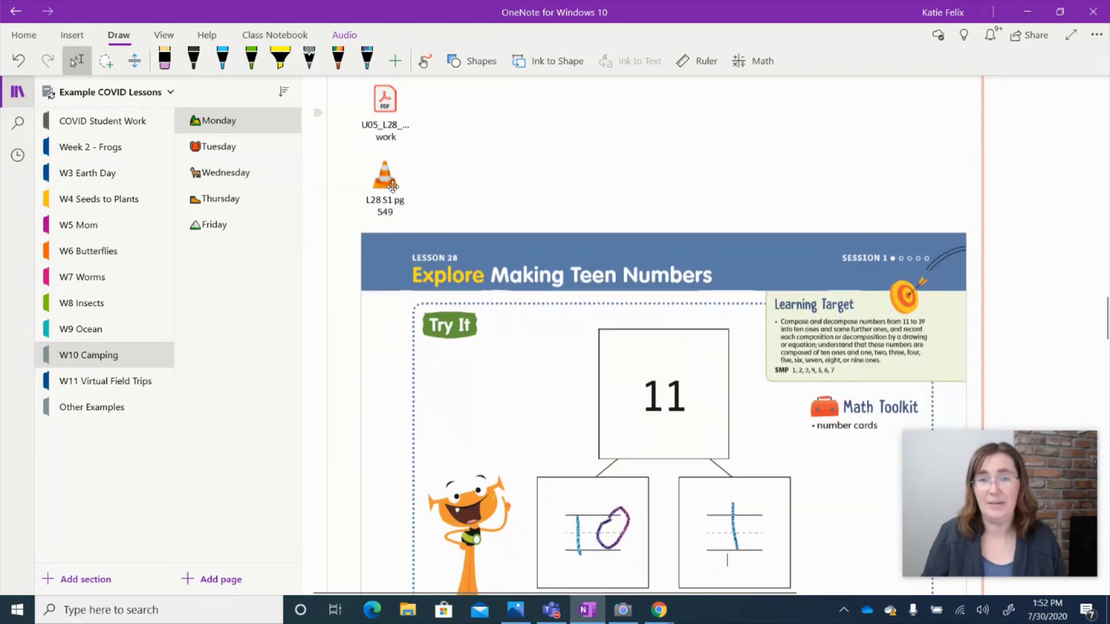
{"action": "scroll", "coordinate": [392, 194], "scroll_direction": "down", "scroll_amount": 8}
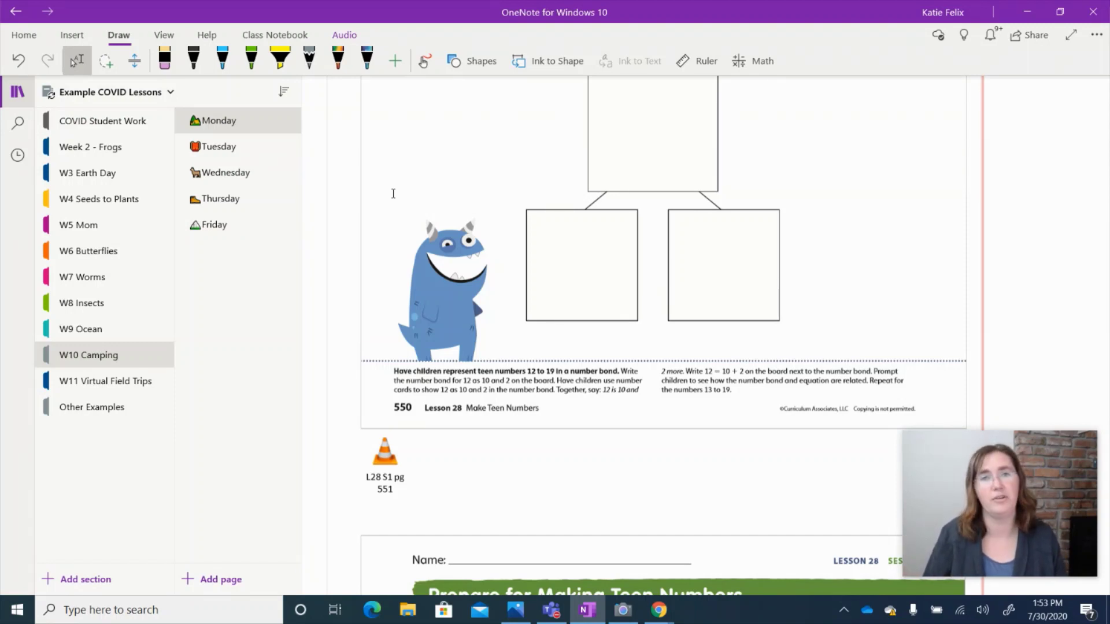
{"action": "scroll", "coordinate": [491, 313], "scroll_direction": "down", "scroll_amount": 12}
{"action": "scroll", "coordinate": [628, 306], "scroll_direction": "down", "scroll_amount": 4}
{"action": "scroll", "coordinate": [624, 315], "scroll_direction": "up", "scroll_amount": 2}
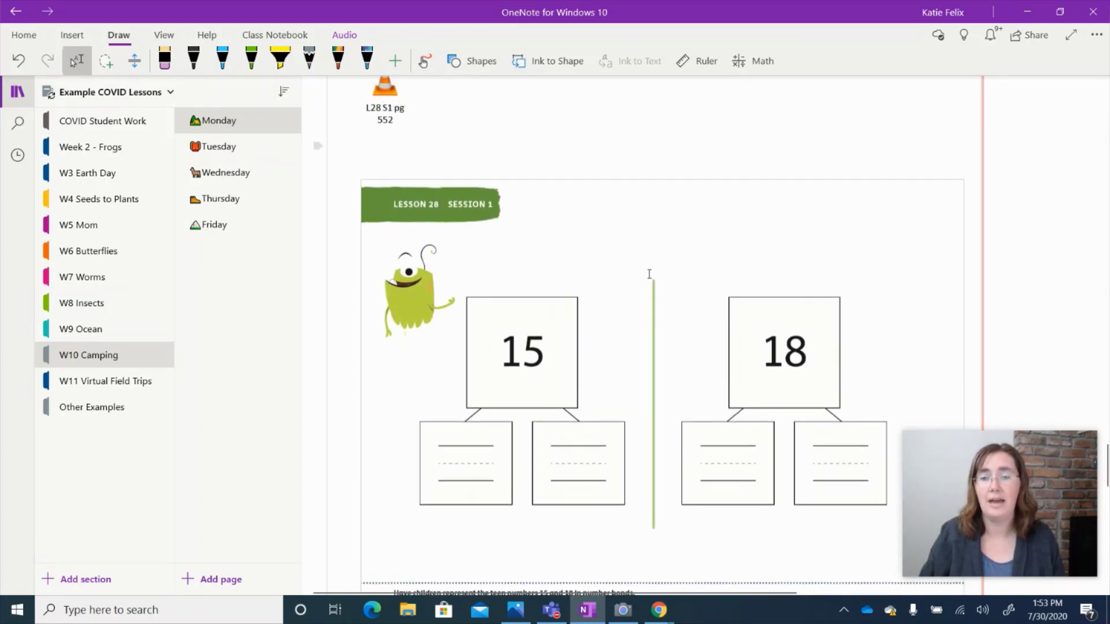
{"action": "scroll", "coordinate": [646, 275], "scroll_direction": "down", "scroll_amount": 5}
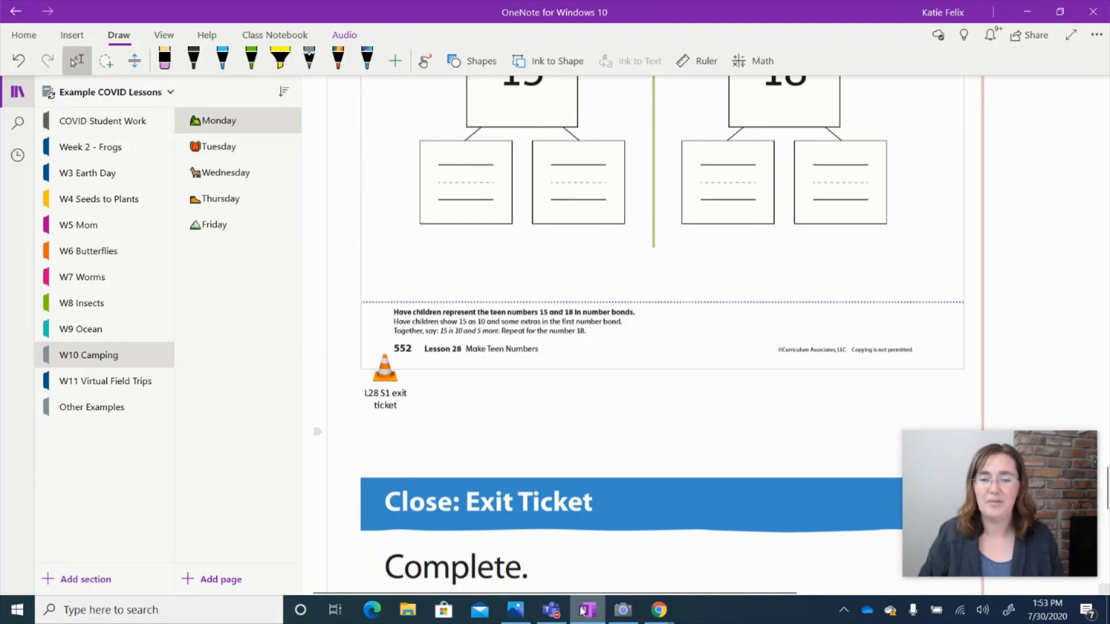
{"action": "mouse_move", "coordinate": [582, 611]}
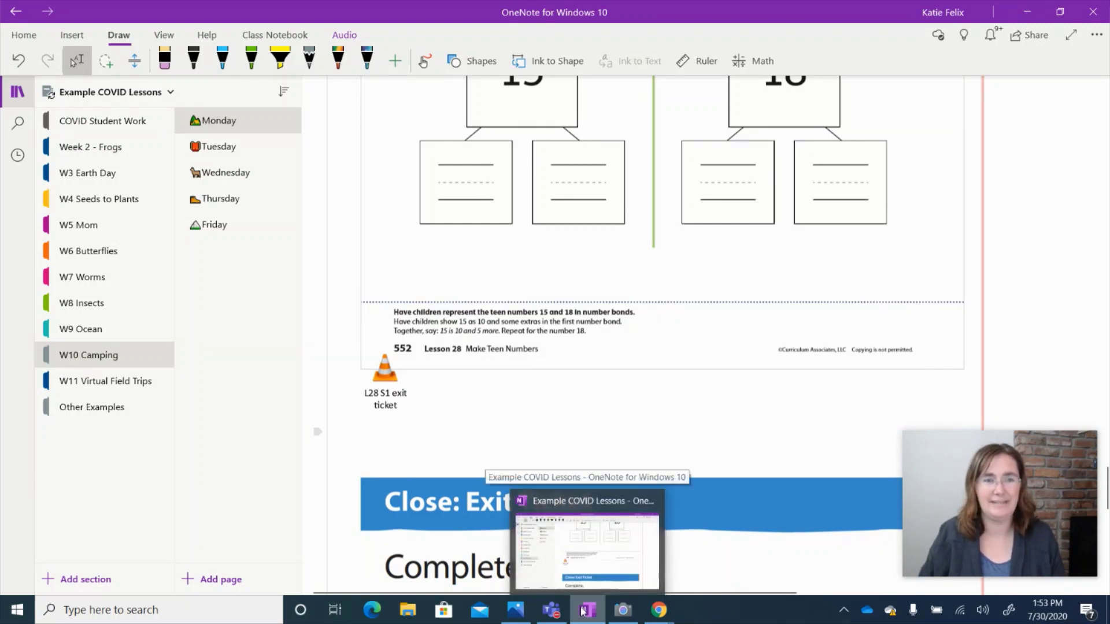
- Create a new FelixFam assignment from the Assignments tab and bring up Add resources
{"action": "left_click", "coordinate": [584, 611]}
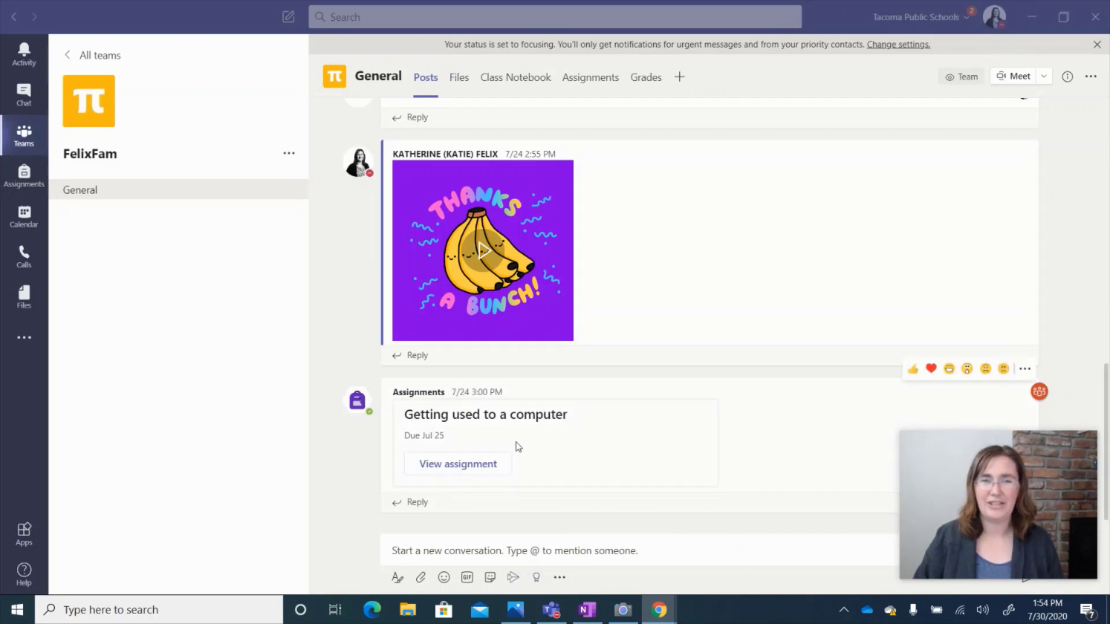
{"action": "left_click", "coordinate": [598, 86]}
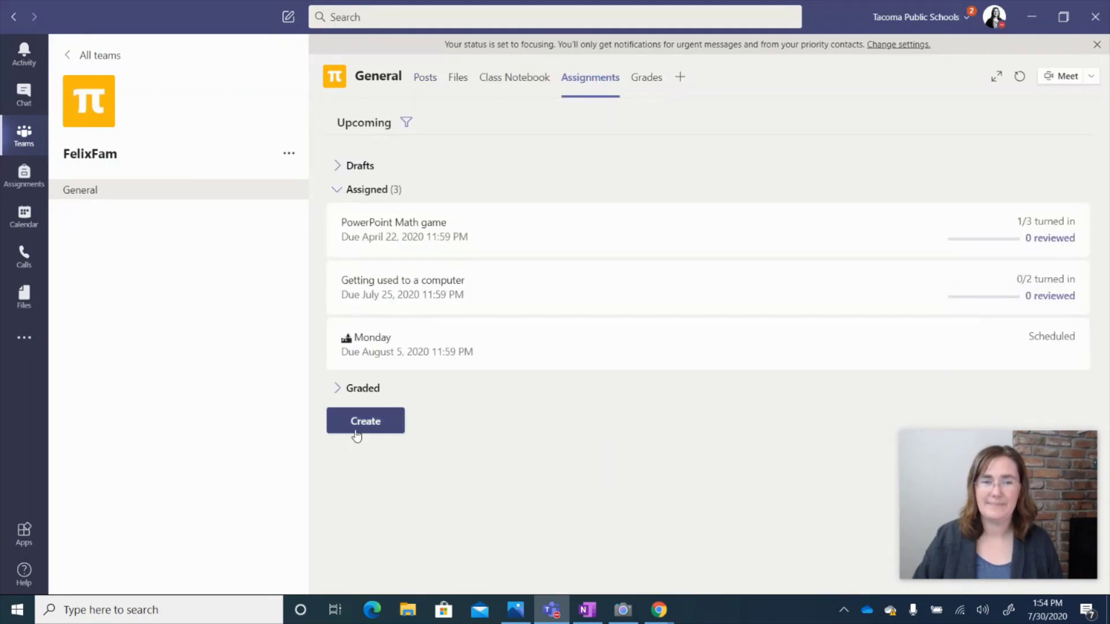
{"action": "left_click", "coordinate": [366, 425]}
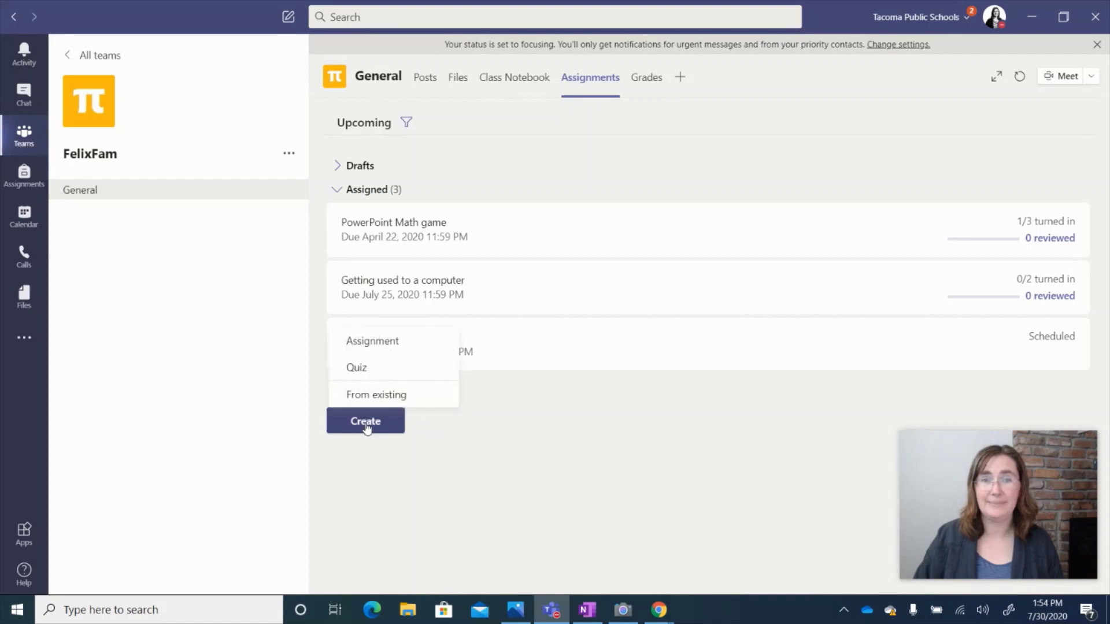
{"action": "left_click", "coordinate": [373, 343]}
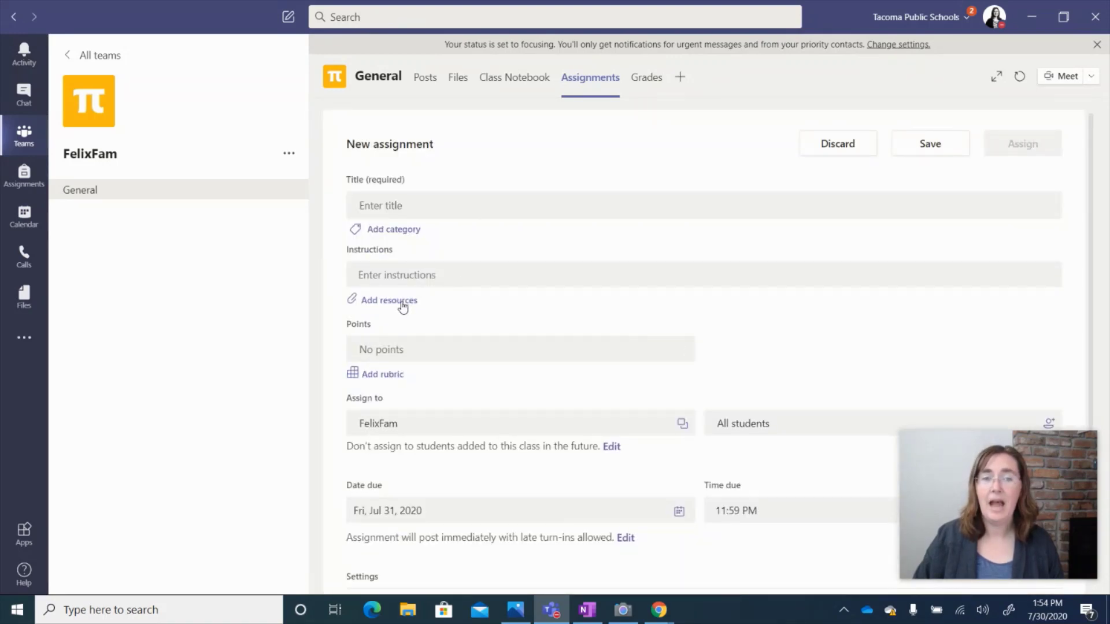
{"action": "left_click", "coordinate": [403, 301]}
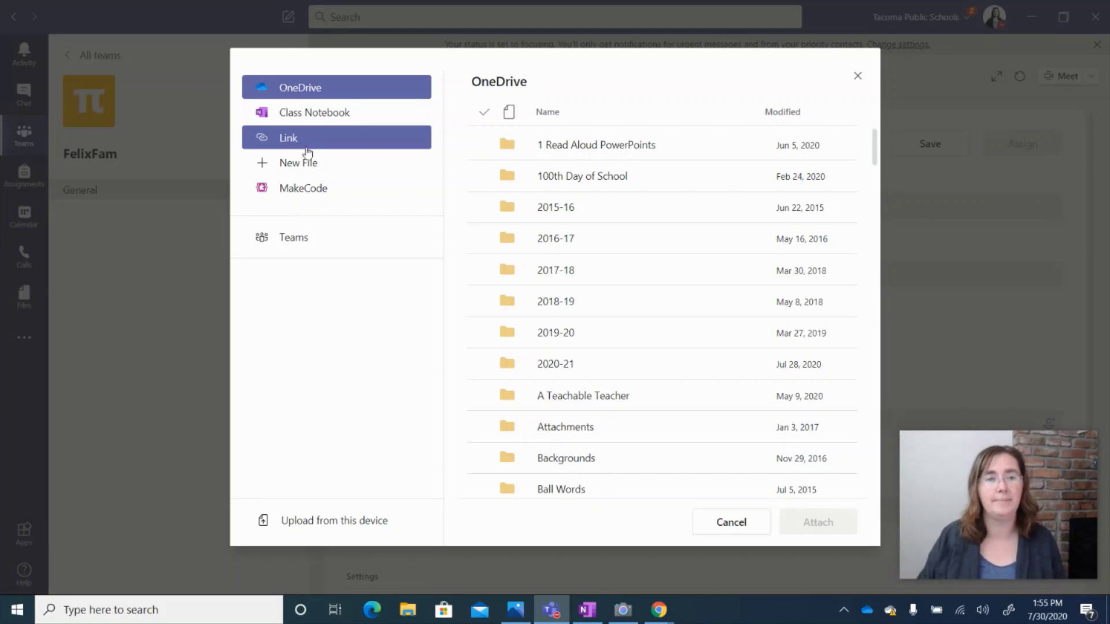
- Reveal the New File options for Word, PowerPoint and Excel in the attachment dialog
{"action": "left_click", "coordinate": [317, 163]}
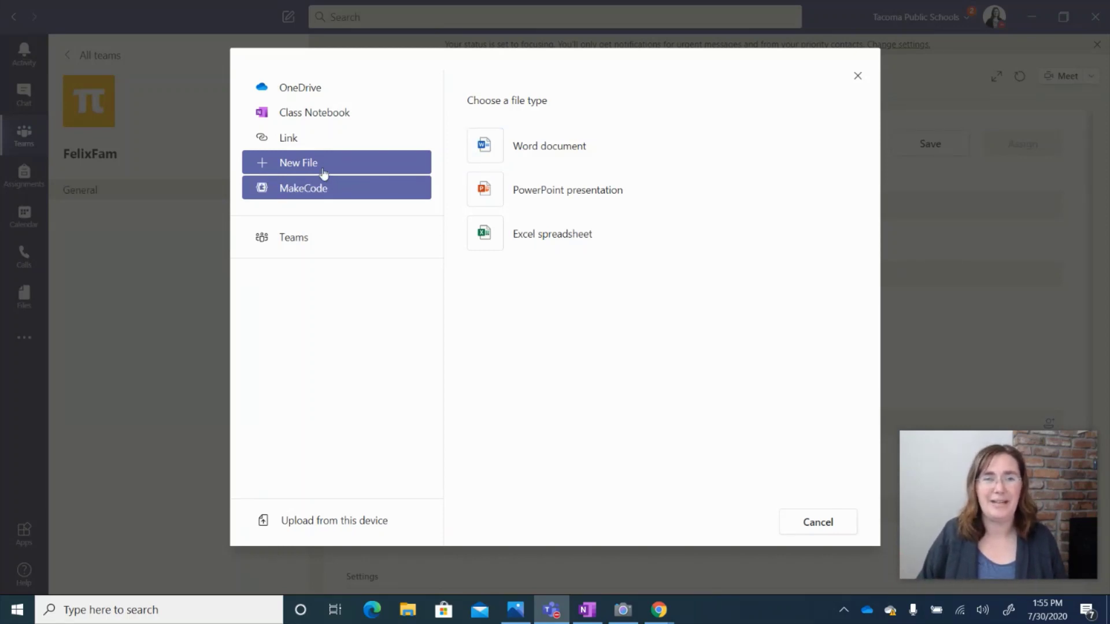
- Select the Monday page in the Class Notebook under _Teacher Only > W10 Camping
{"action": "left_click", "coordinate": [332, 116]}
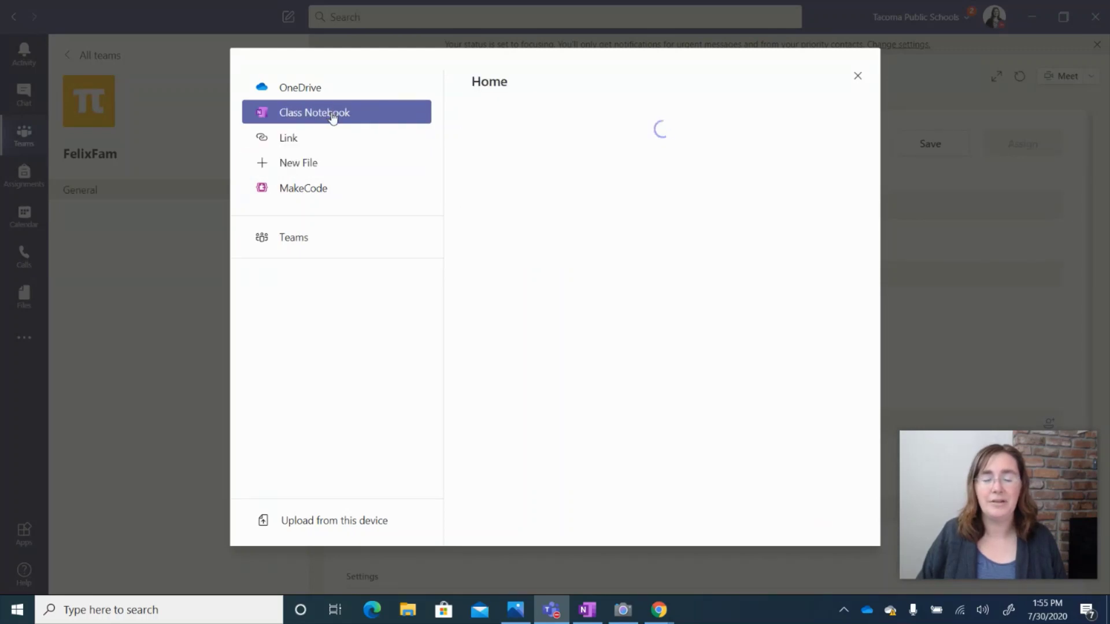
{"action": "left_click", "coordinate": [543, 217]}
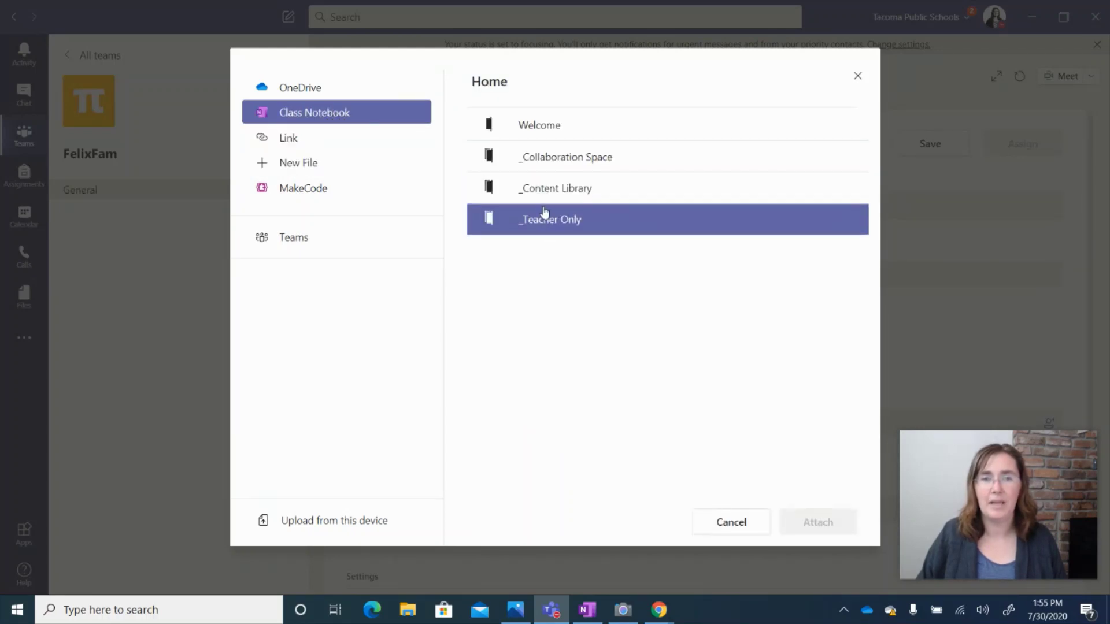
{"action": "double_click", "coordinate": [544, 228]}
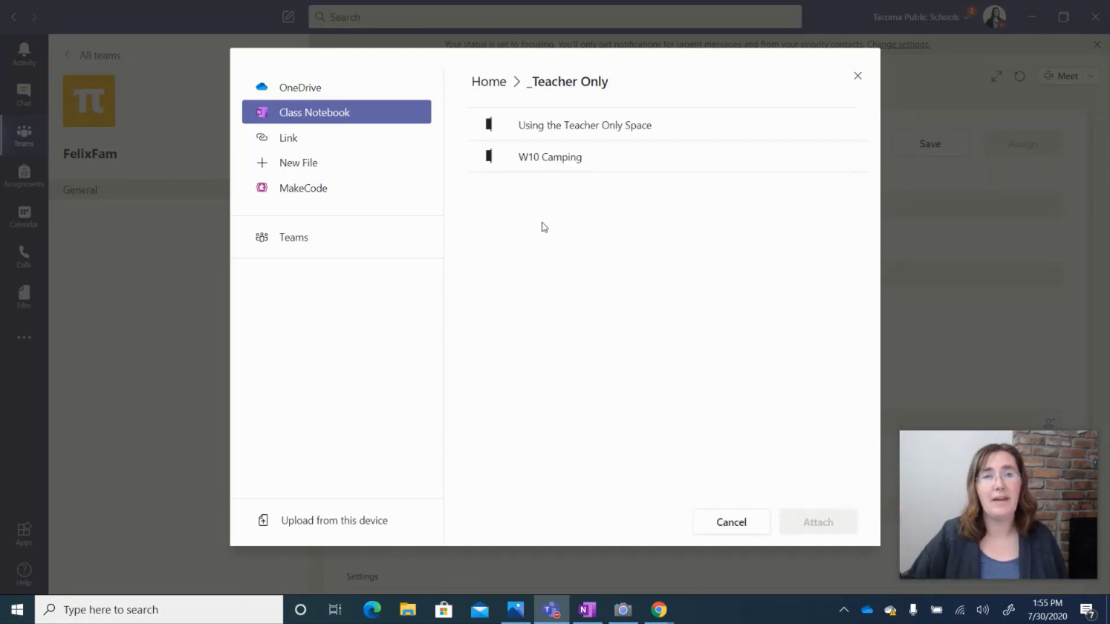
{"action": "left_click", "coordinate": [570, 163]}
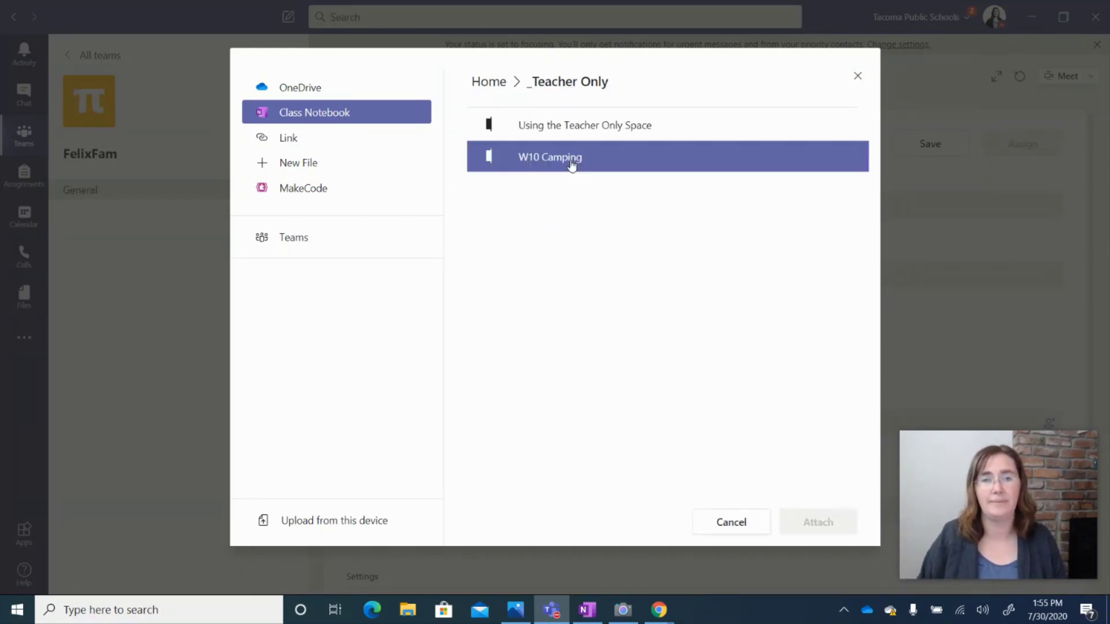
{"action": "double_click", "coordinate": [570, 162]}
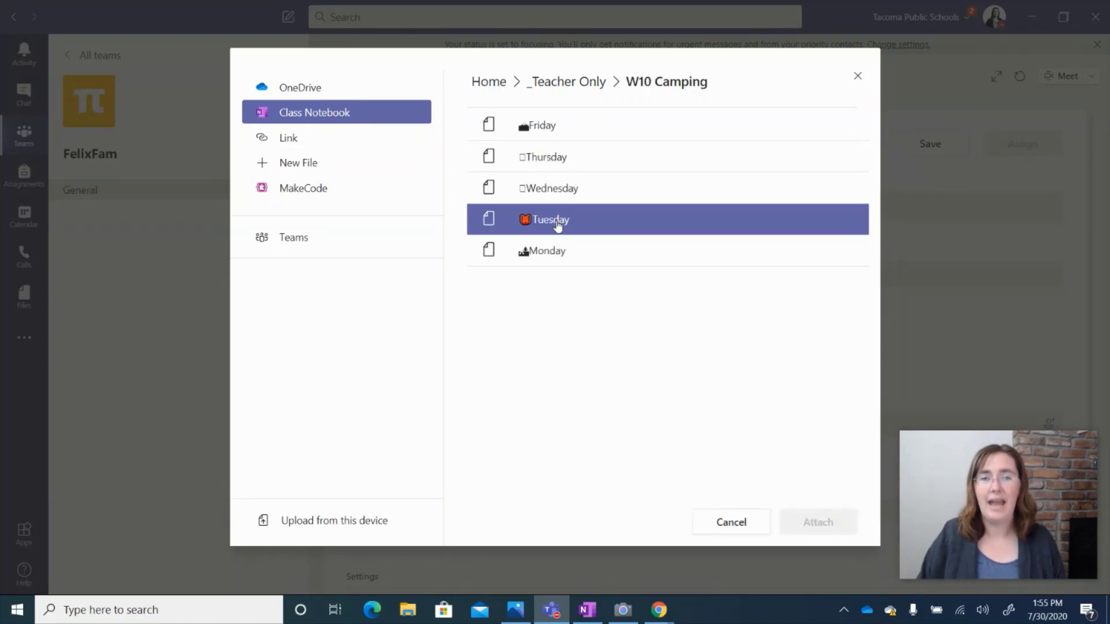
{"action": "left_click", "coordinate": [558, 256]}
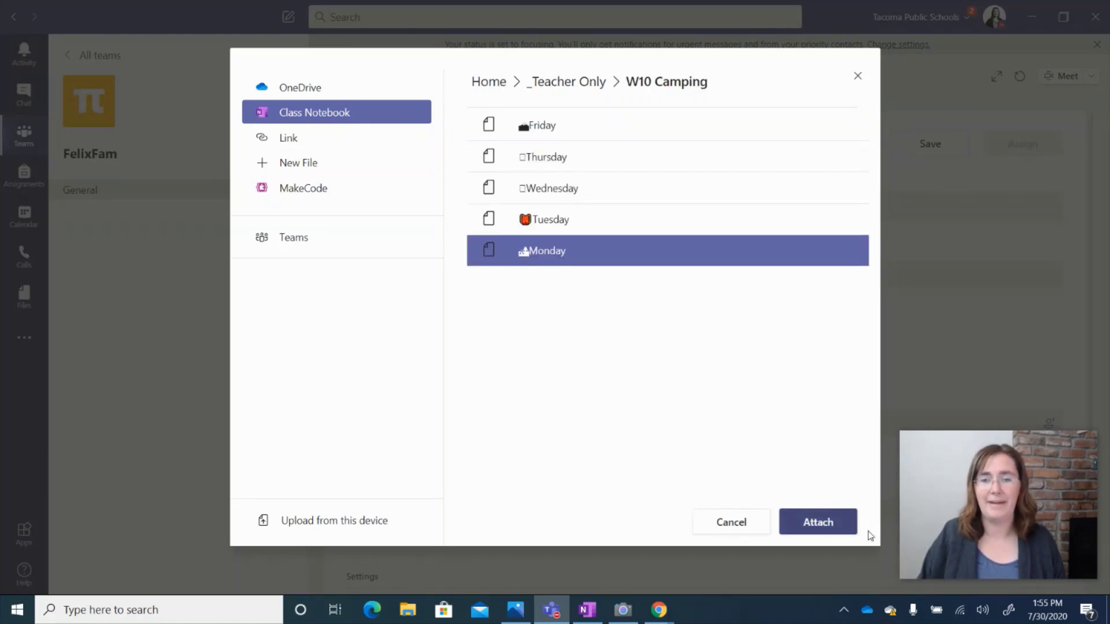
- Attach the Monday page so each student edits their own copy in Lesson Plans
{"action": "left_click", "coordinate": [835, 528]}
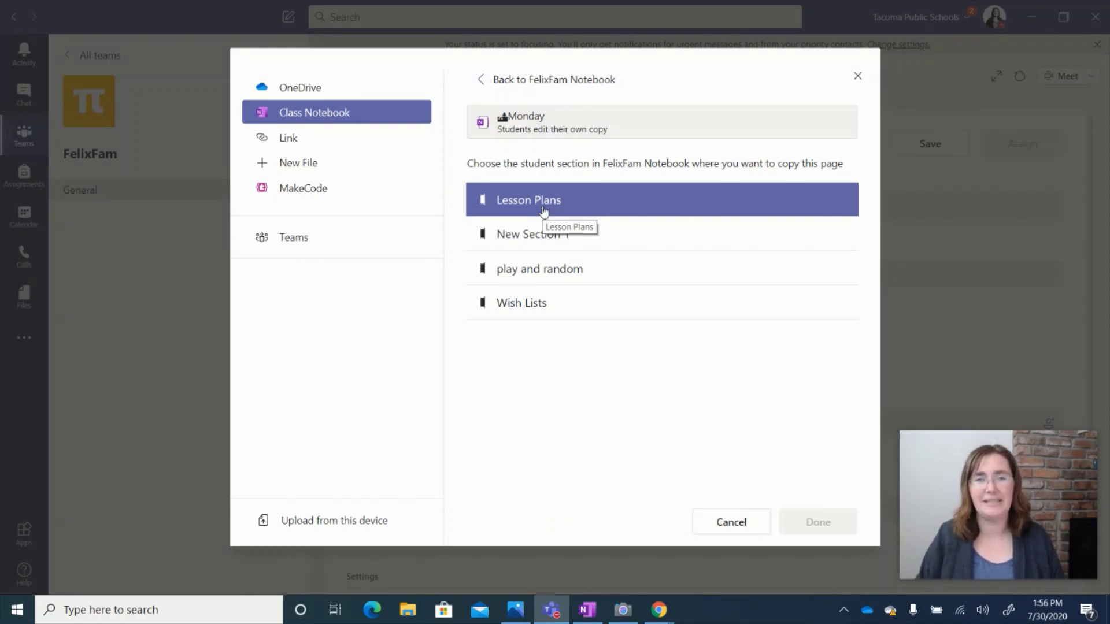
{"action": "left_click", "coordinate": [545, 212]}
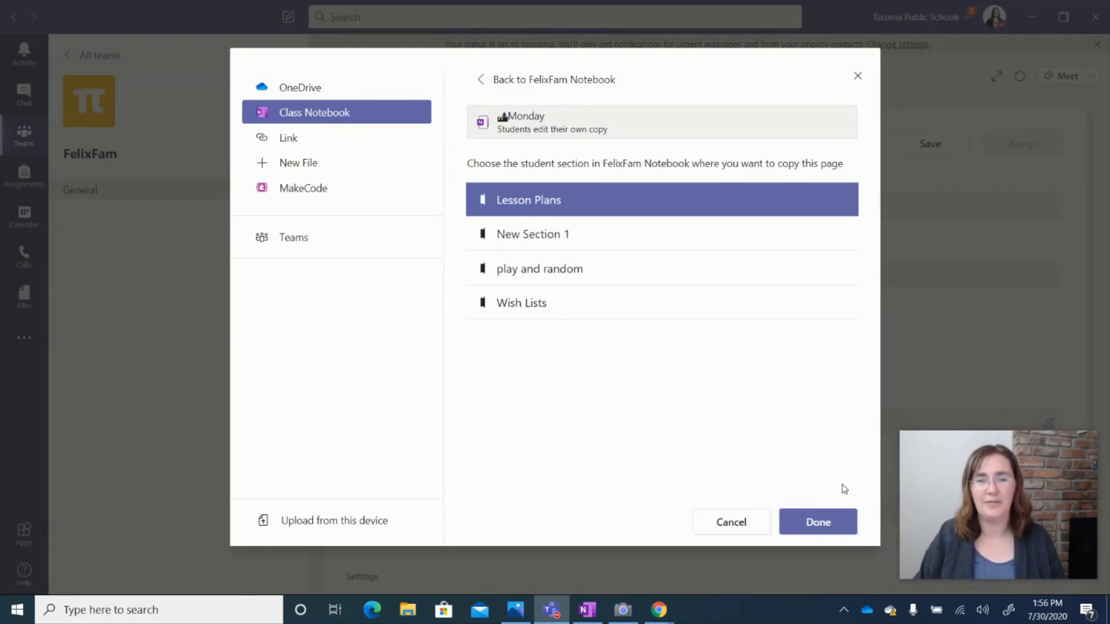
{"action": "left_click", "coordinate": [824, 528]}
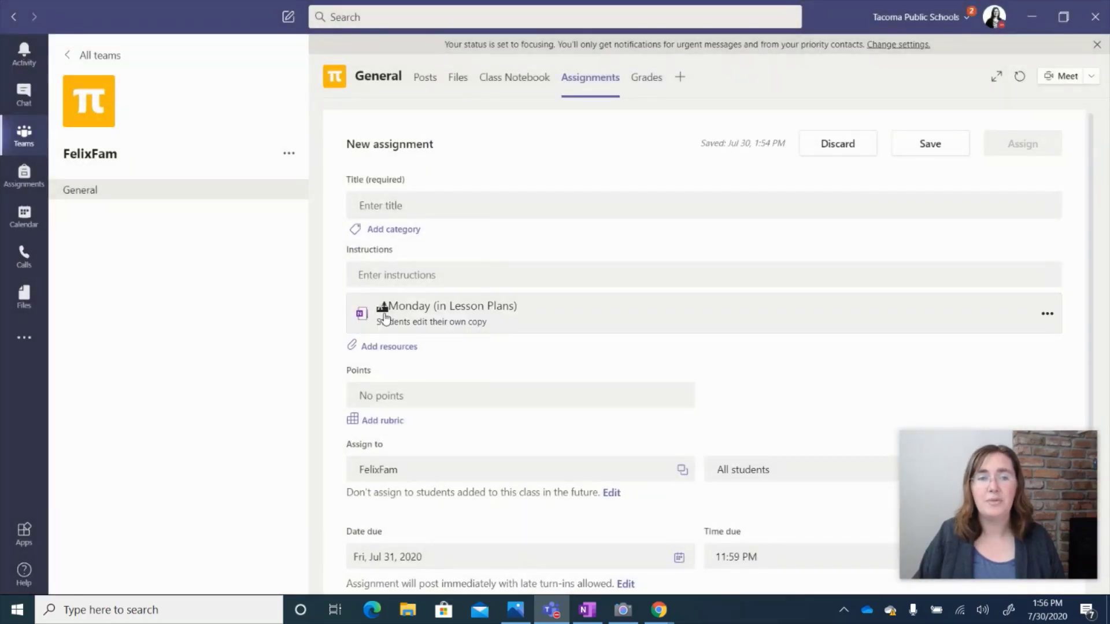
- Try emoji searches for camp, hi and hike in the Title field, clearing the stray letters
{"action": "left_click", "coordinate": [417, 211]}
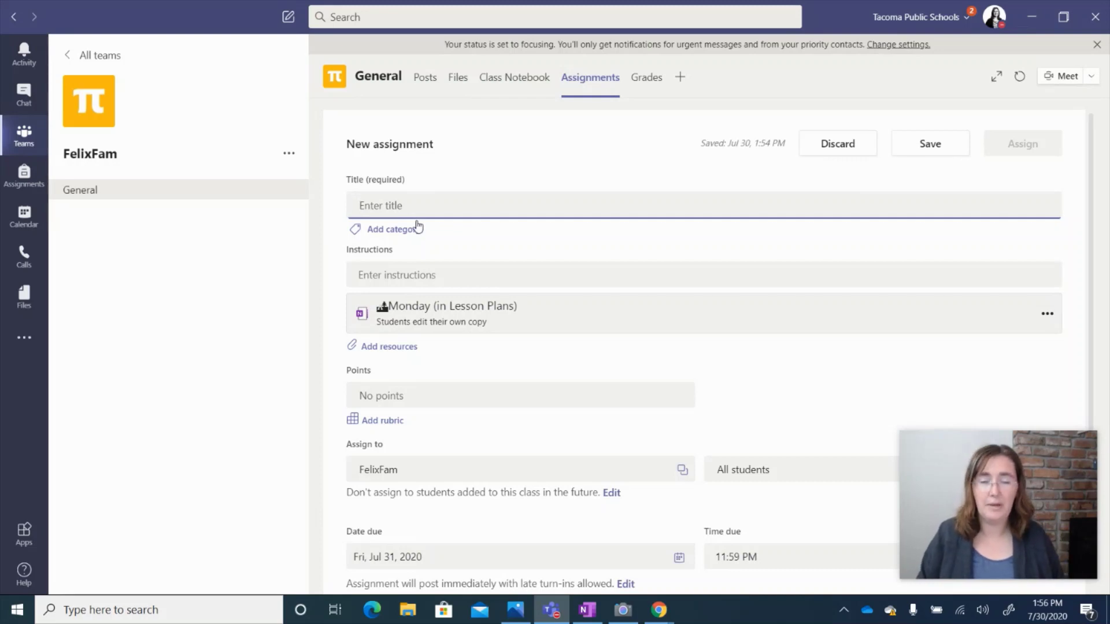
{"action": "key", "text": "super+period"}
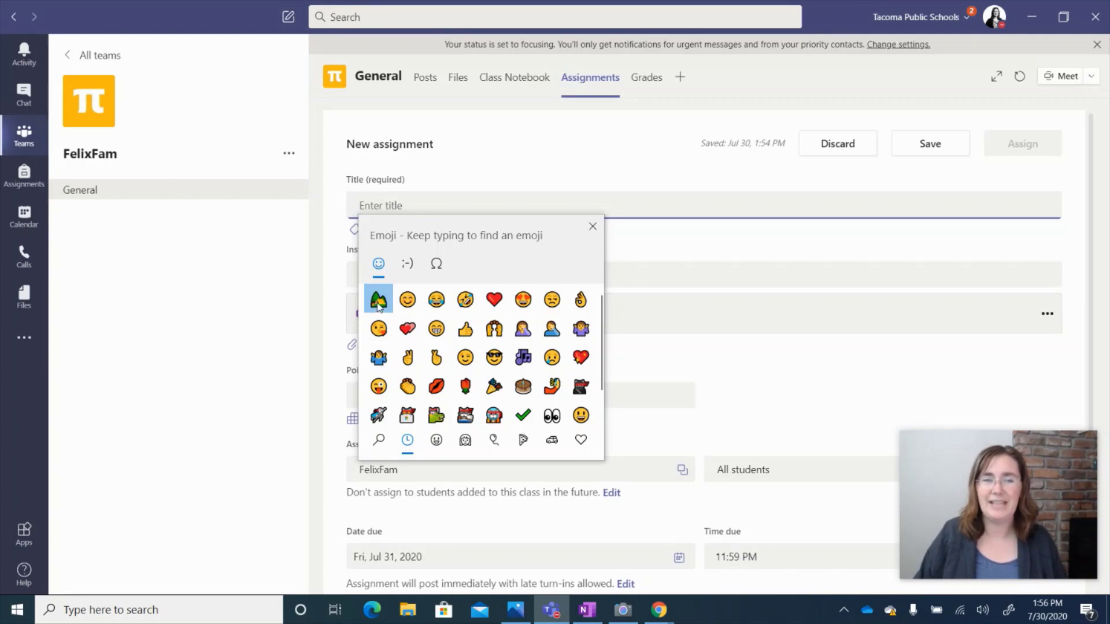
{"action": "type", "text": "camp"}
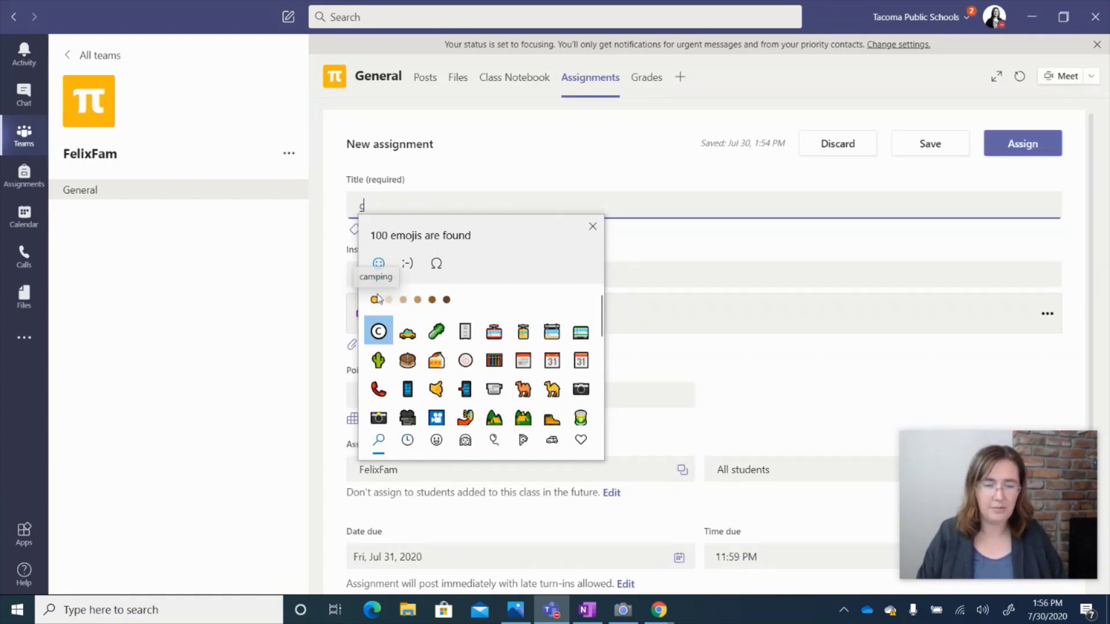
{"action": "key", "text": "BackSpace"}
{"action": "key", "text": "BackSpace"}
{"action": "key", "text": "BackSpace"}
{"action": "key", "text": "BackSpace"}
{"action": "type", "text": "hike"}
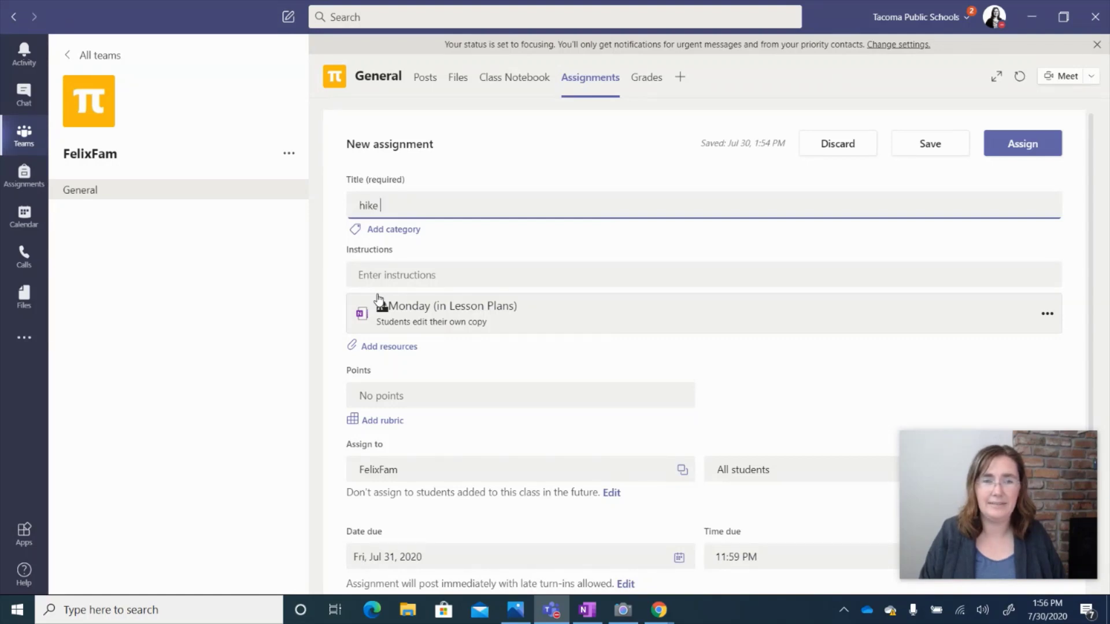
{"action": "key", "text": "BackSpace"}
{"action": "key", "text": "BackSpace"}
{"action": "key", "text": "super+period"}
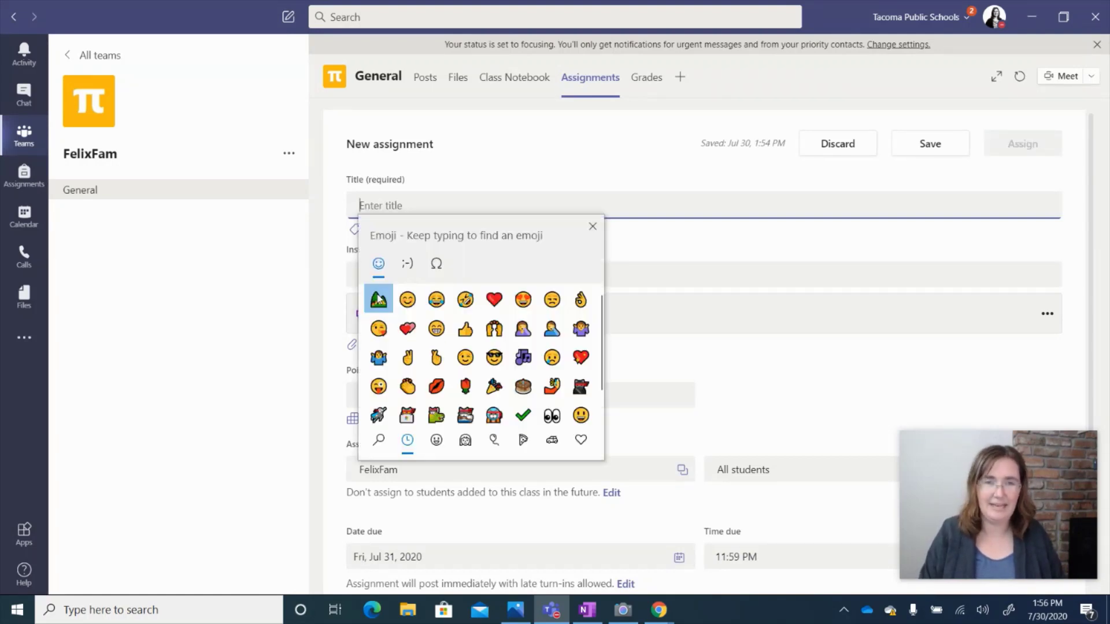
{"action": "type", "text": "hike"}
{"action": "key", "text": "BackSpace"}
{"action": "key", "text": "BackSpace"}
{"action": "key", "text": "BackSpace"}
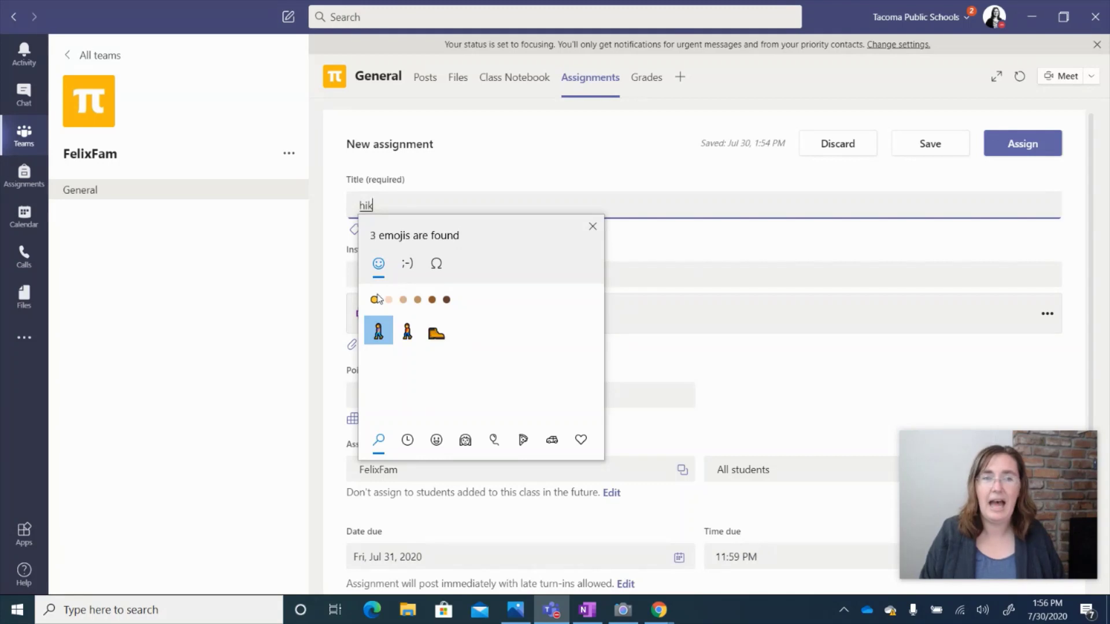
{"action": "key", "text": "BackSpace"}
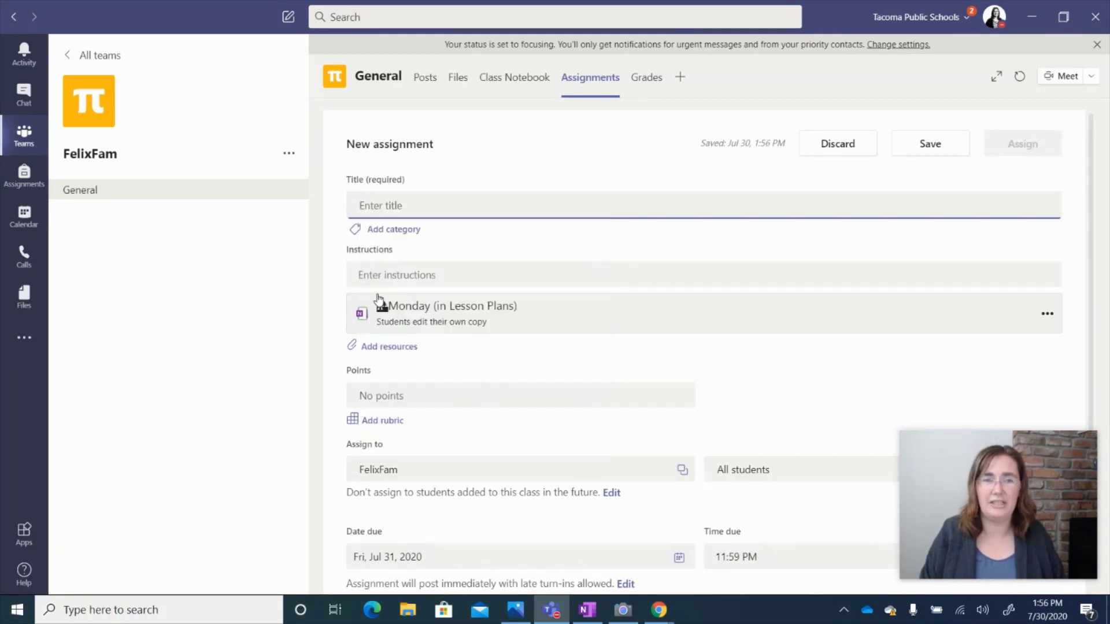
- Insert the camping emoji into the title followed by 'Monday W'
{"action": "key", "text": "super+period"}
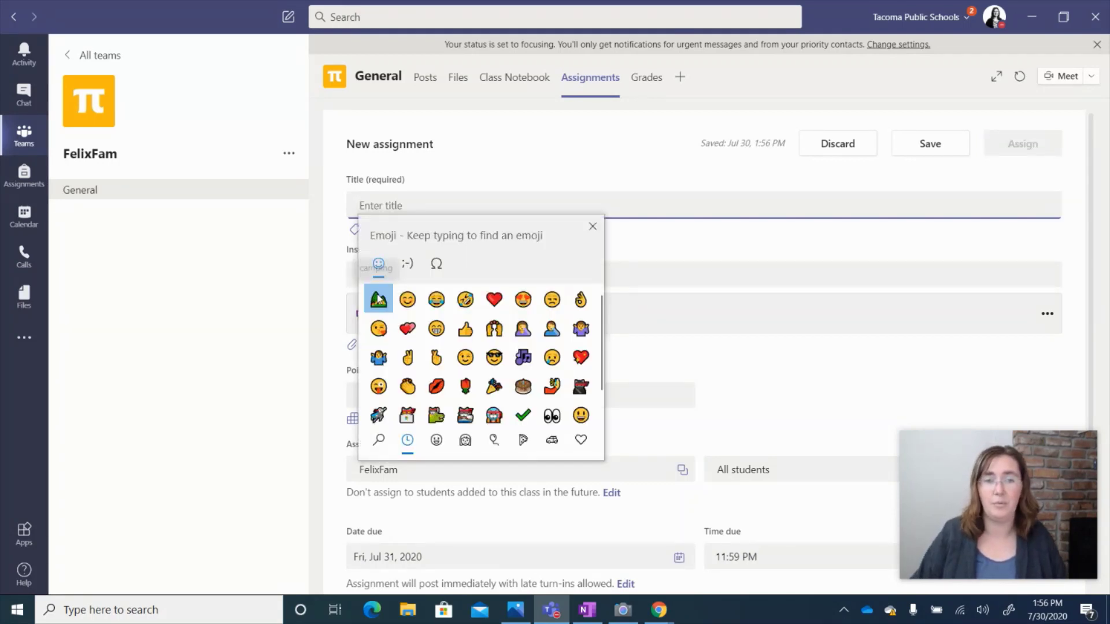
{"action": "left_click", "coordinate": [373, 299]}
{"action": "type", "text": "Mon"}
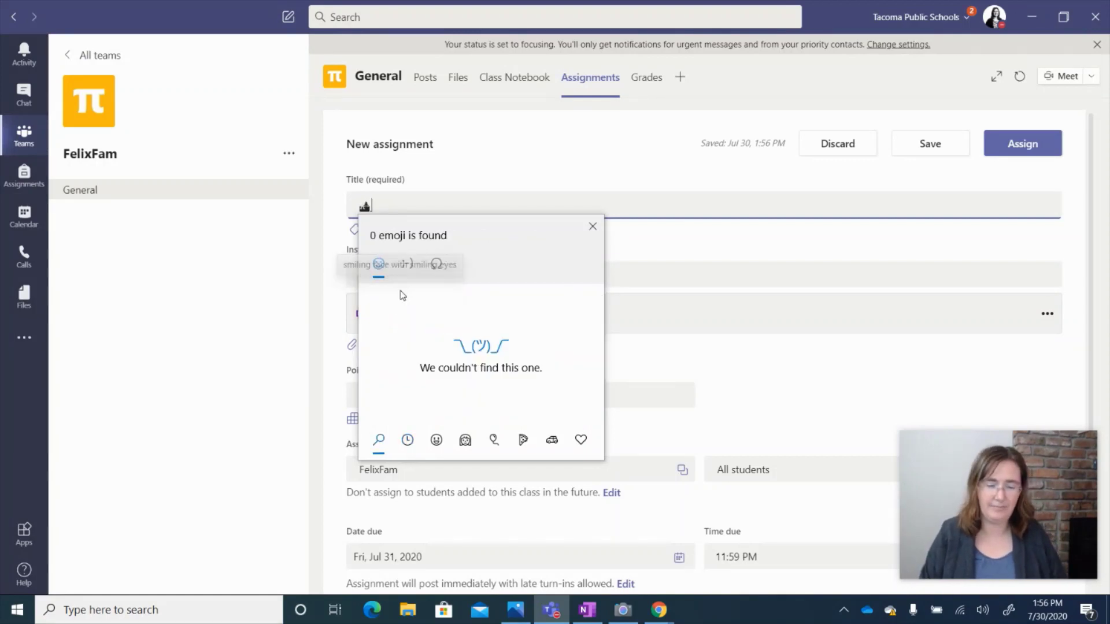
{"action": "type", "text": "day W10"}
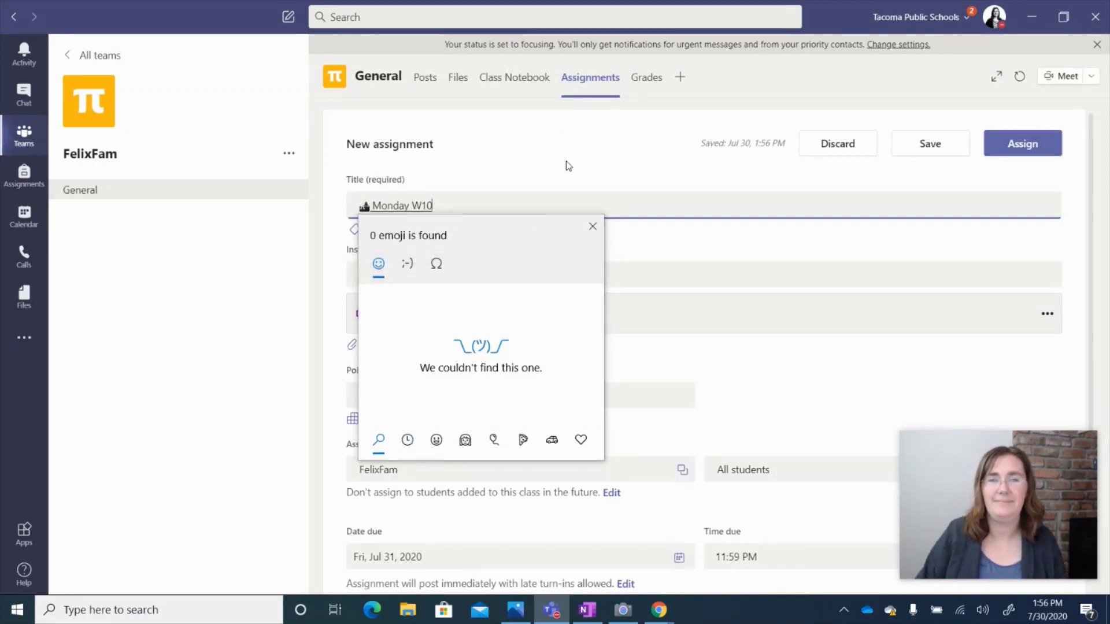
{"action": "left_click", "coordinate": [568, 176]}
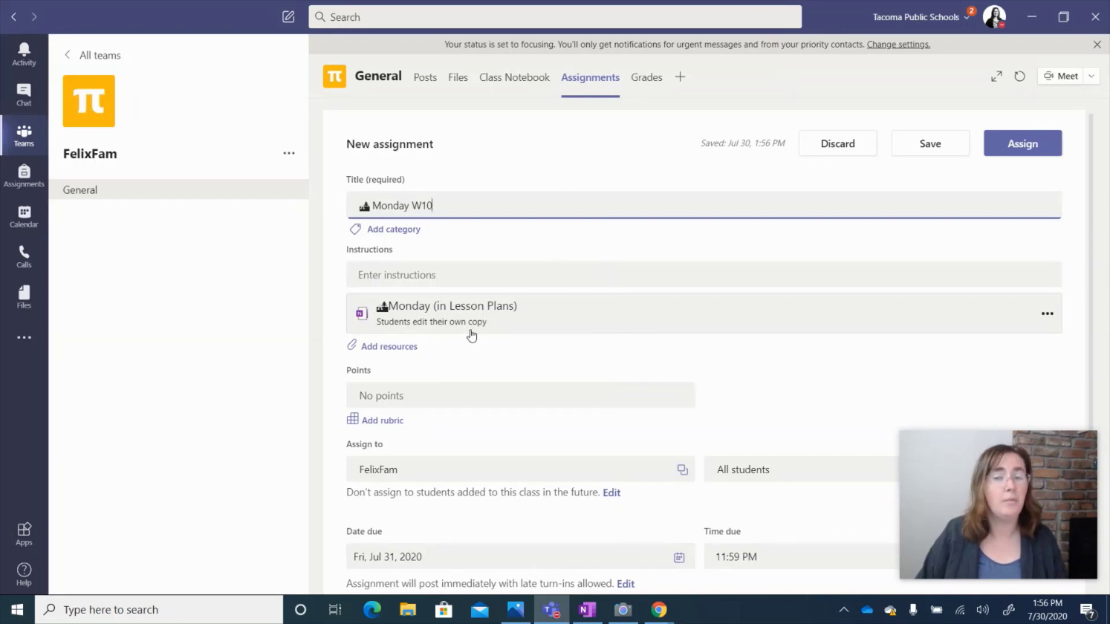
- Check and close the attached Monday page's options menu, then scroll down to the assignment settings
{"action": "left_click", "coordinate": [1048, 317]}
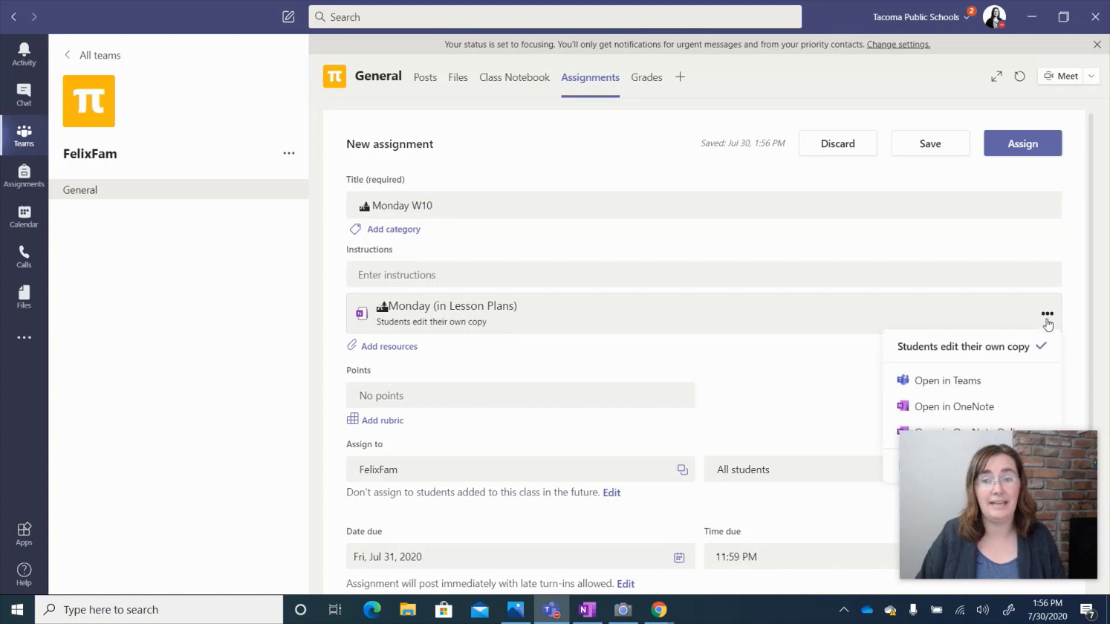
{"action": "left_click", "coordinate": [1049, 322]}
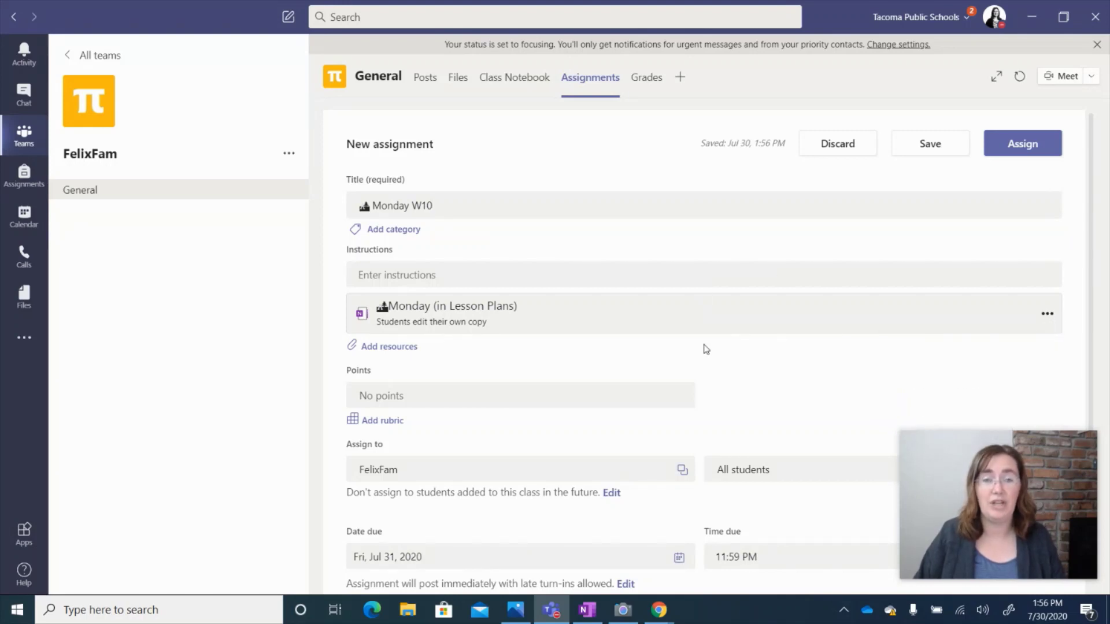
{"action": "scroll", "coordinate": [702, 352], "scroll_direction": "down", "scroll_amount": 3}
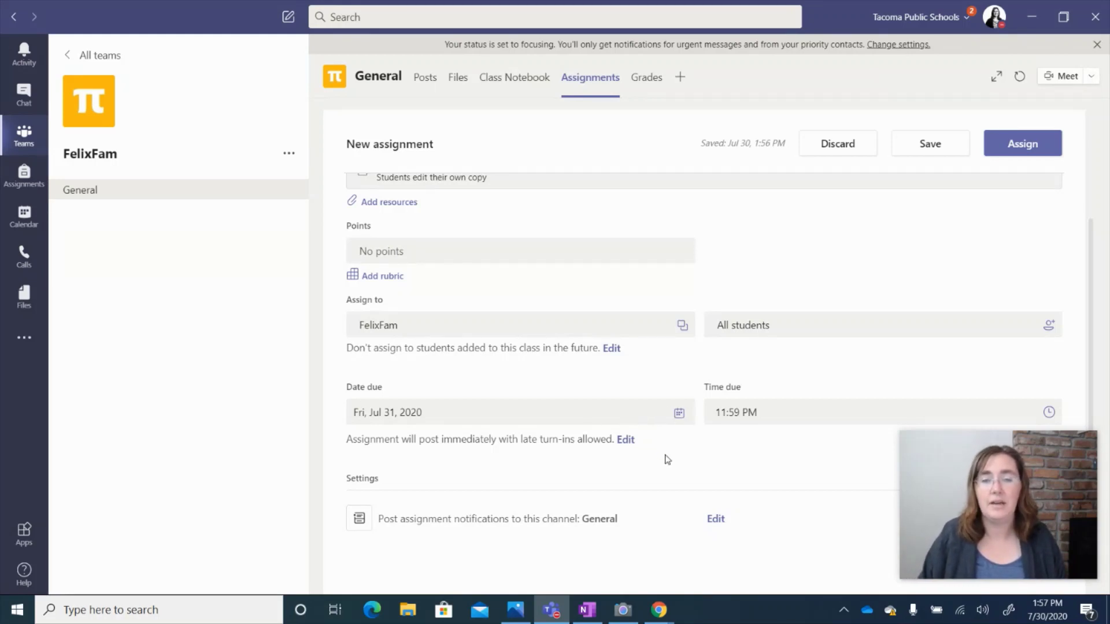
{"action": "scroll", "coordinate": [752, 483], "scroll_direction": "down", "scroll_amount": 1}
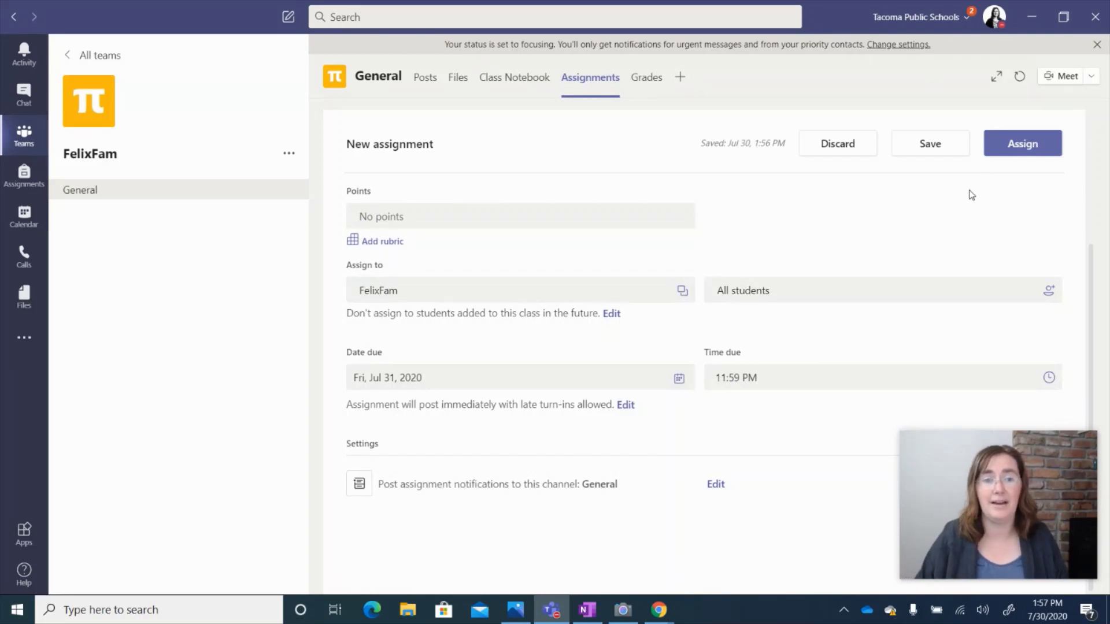
- Set the assignment's post date to Friday, July 31 and post time to 7:00 AM
{"action": "left_click", "coordinate": [627, 406]}
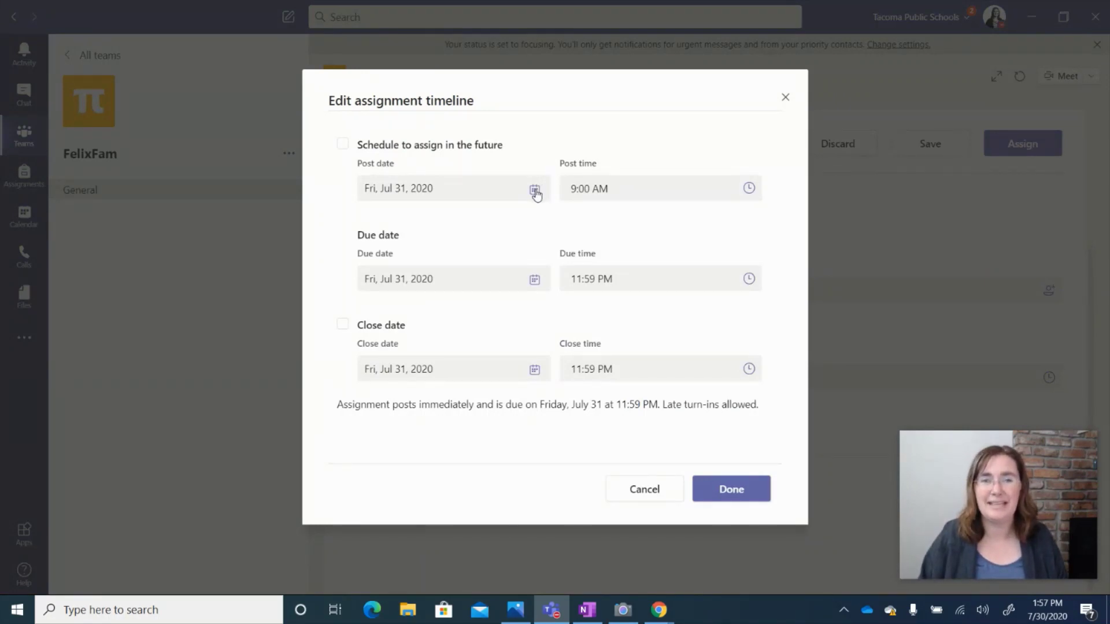
{"action": "left_click", "coordinate": [536, 193]}
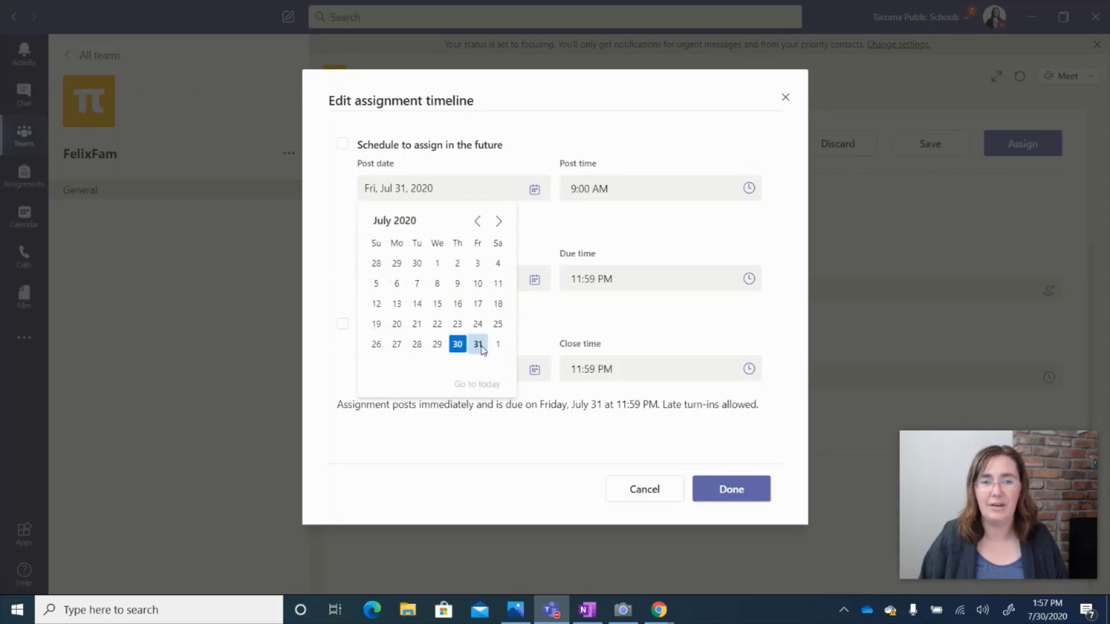
{"action": "left_click", "coordinate": [481, 347]}
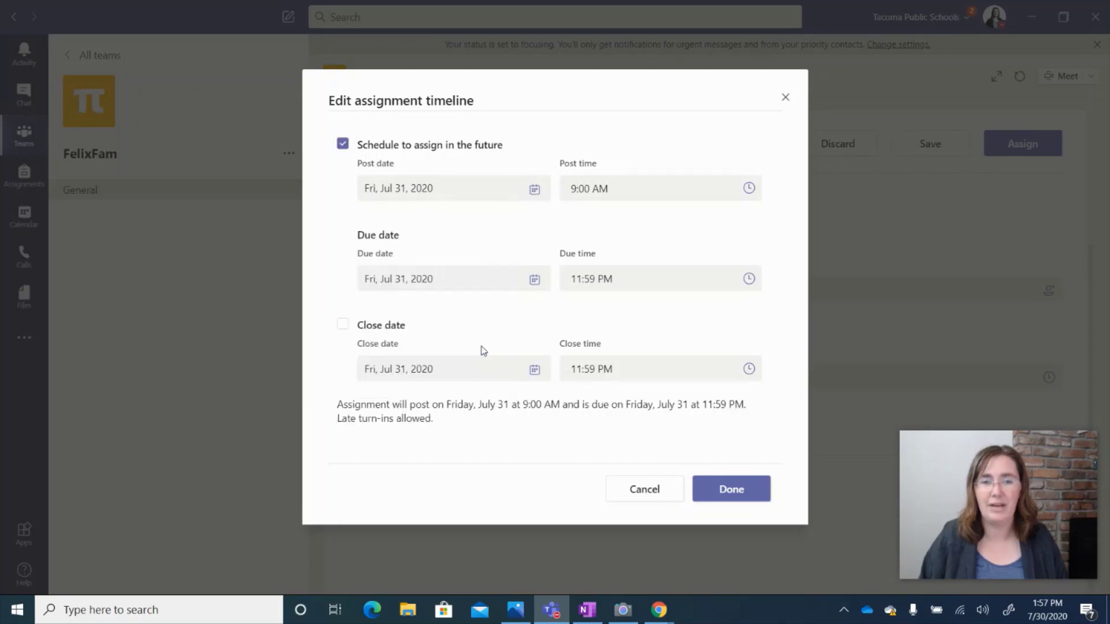
{"action": "left_click", "coordinate": [754, 189]}
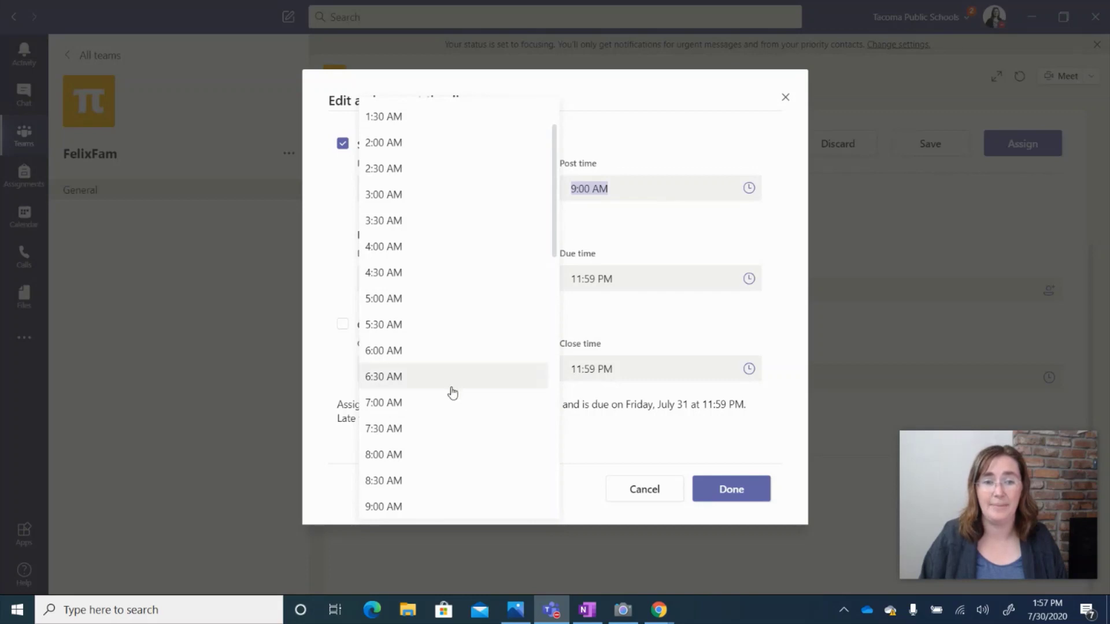
{"action": "left_click", "coordinate": [453, 400]}
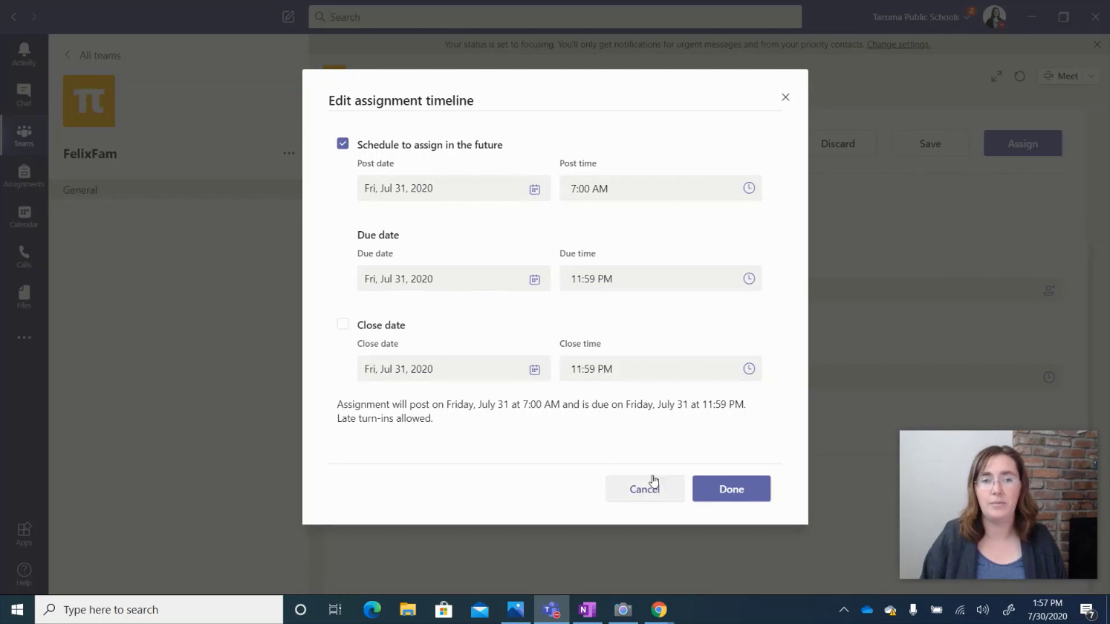
{"action": "left_click", "coordinate": [746, 495]}
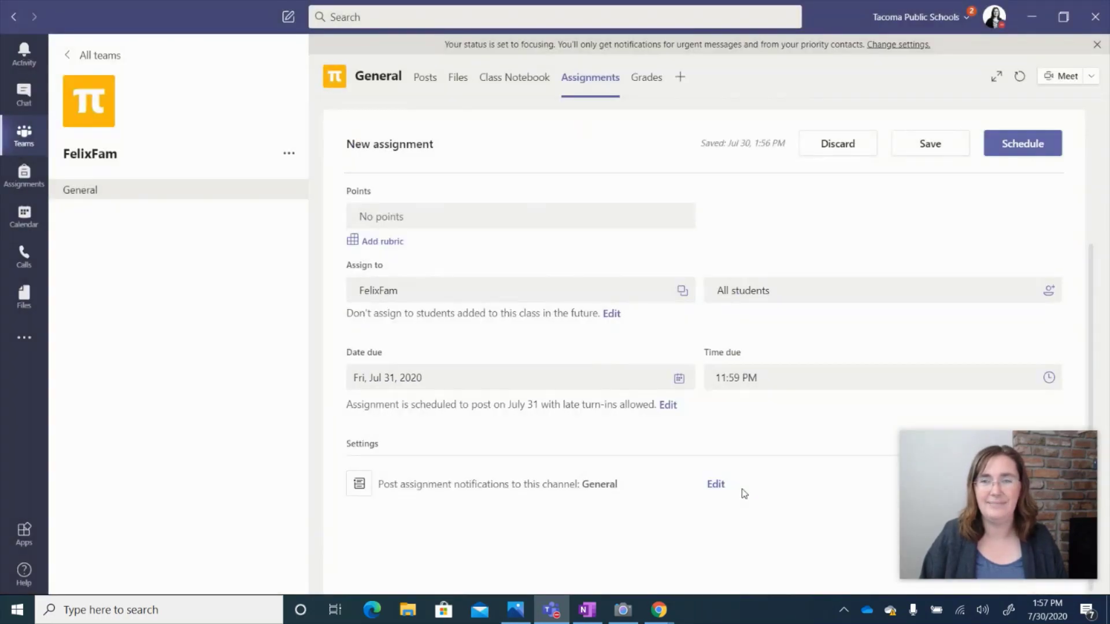
- Schedule the Monday W10 assignment so it appears as Scheduled, due tomorrow at 11:59 PM
{"action": "left_click", "coordinate": [1032, 154]}
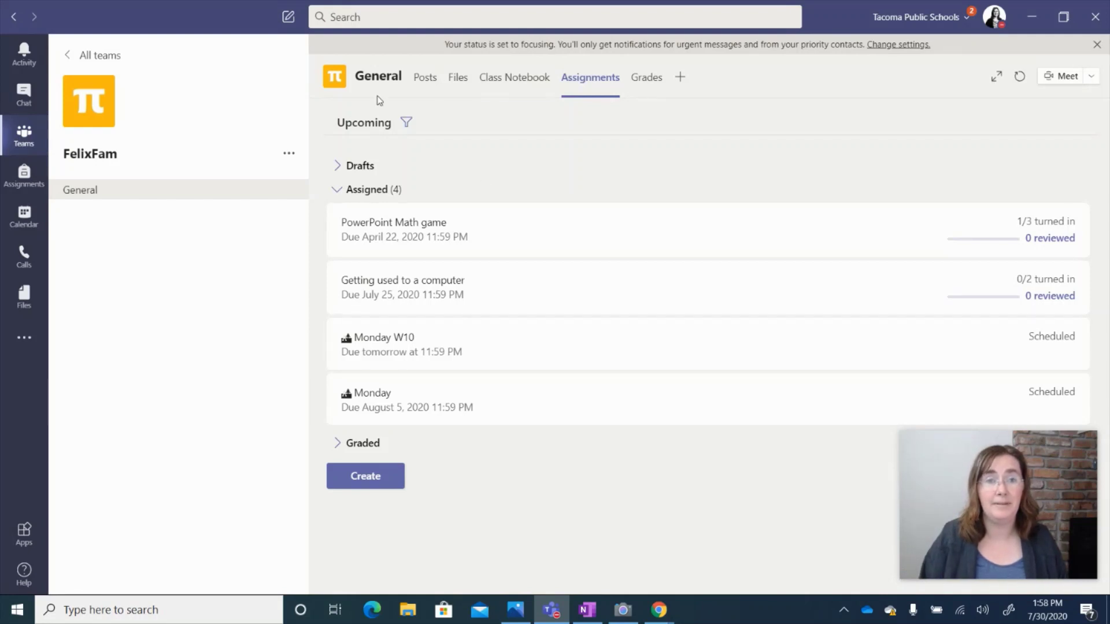
- Show the General channel's Posts feed, ending with the Getting used to a computer card
{"action": "left_click", "coordinate": [421, 80]}
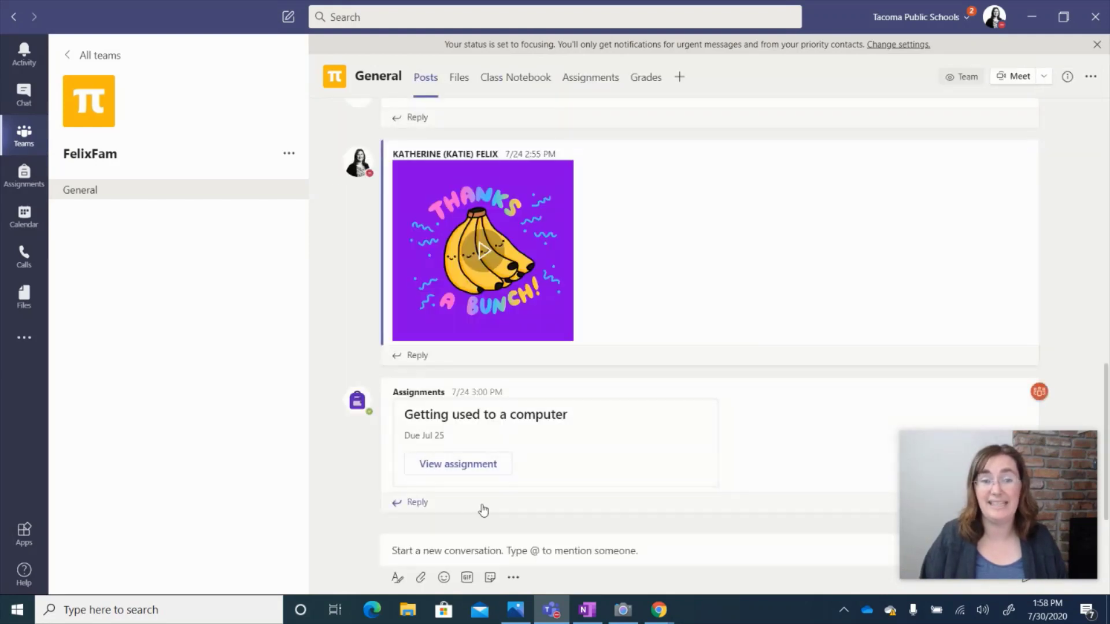